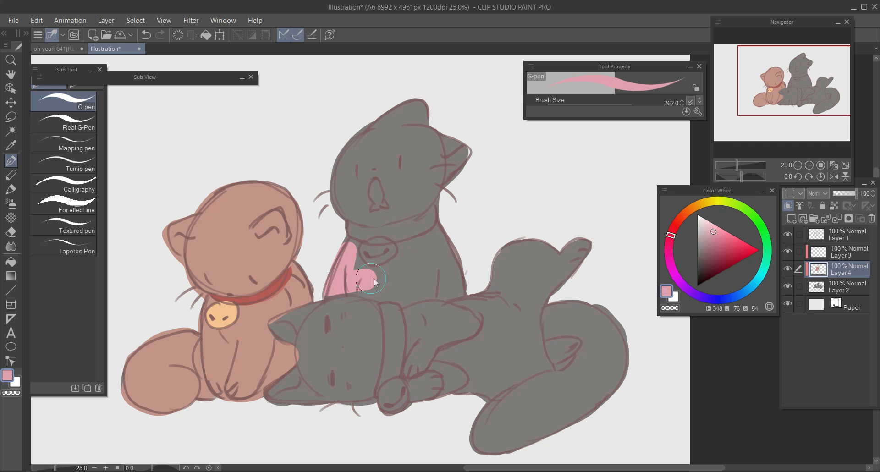
Step: Color the middle cat's collar slate blue and its bell with the orange sampled from the brown cat's bell
left_click(766, 260)
left_click(707, 254)
left_click(745, 291)
left_click(223, 311, "alt")
left_click_drag(367, 248, 390, 251)
Step: Paint the fish at the pink cat's mouth in muted teal
left_click(756, 281)
left_click(712, 246)
left_click_drag(376, 183, 379, 208)
left_click(671, 227)
left_click(702, 236)
left_click_drag(366, 286, 443, 283)
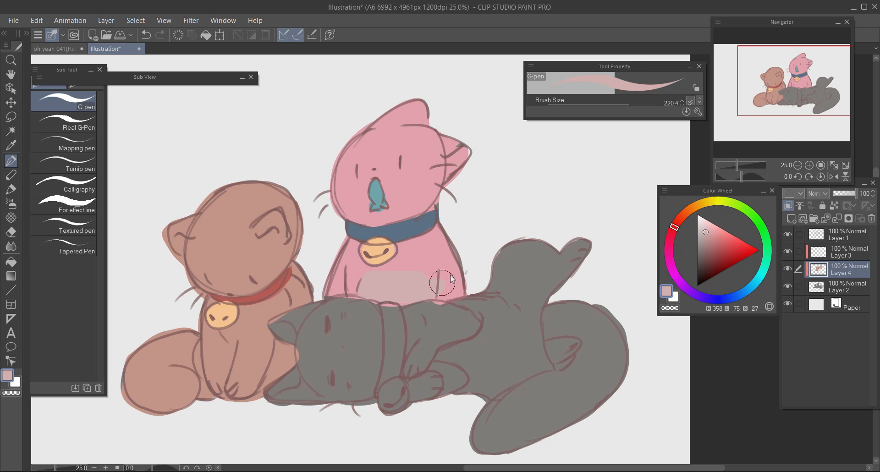
left_click(145, 35)
Step: Fill the lying cat's body with slate blue using a larger G-pen brush
left_click(706, 250)
left_click(734, 296)
key("]")
mouse_move(278, 323)
left_mouse_down()
mouse_move(374, 316)
mouse_move(300, 335)
mouse_move(311, 399)
mouse_move(376, 389)
mouse_move(451, 332)
left_mouse_up()
Step: Paint the lying cat's collar green and its bell with the orange sampled from the pink cat's bell
left_click(767, 254)
left_click(717, 257)
left_click_drag(390, 311, 391, 403)
left_click(379, 247, "alt")
Step: Set the line art on Layer 1 to Multiply blending and add a new layer above Layer 4
left_click(846, 234)
left_click(817, 194)
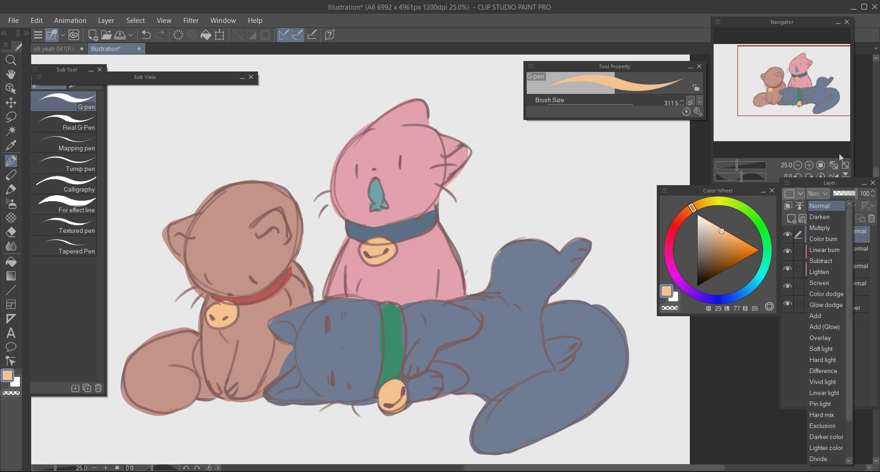
left_click(822, 228)
left_click(849, 269)
left_click(792, 219)
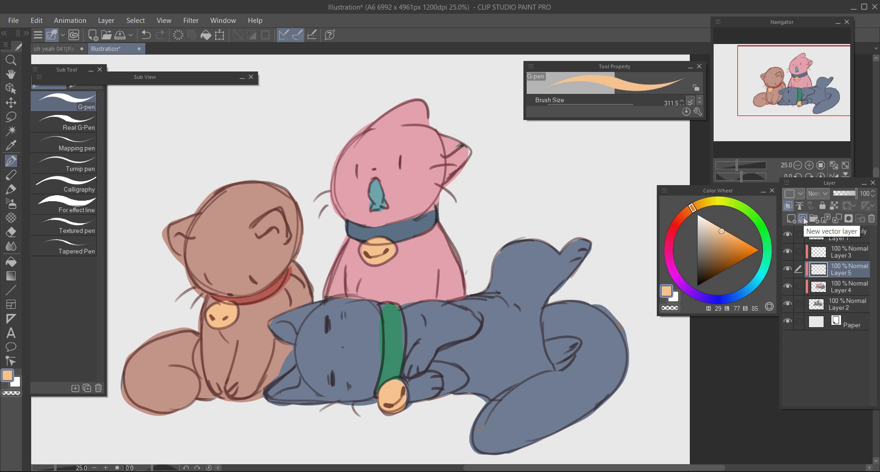
left_click(511, 334, "alt")
left_click(378, 251, "alt")
left_click(439, 316, "alt")
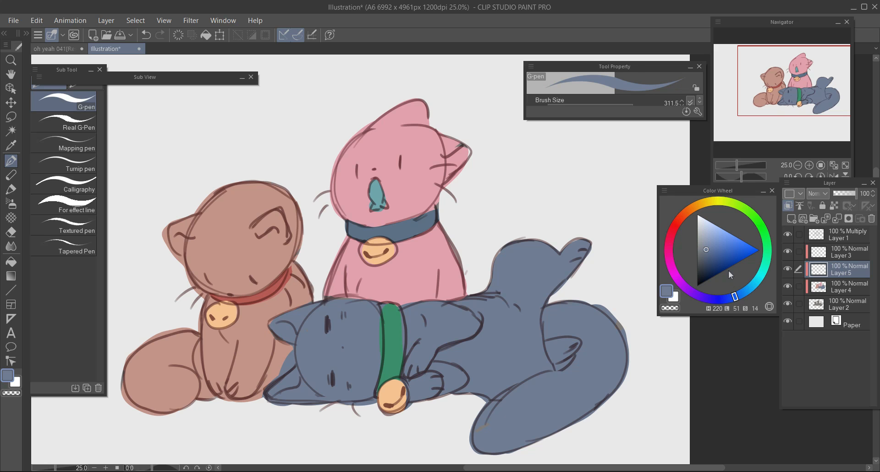
mouse_move(733, 298)
left_mouse_down()
mouse_move(717, 304)
mouse_move(668, 237)
mouse_move(661, 249)
left_mouse_up()
left_click(407, 256, "alt")
left_click(280, 247, "alt")
left_click(393, 349, "alt")
left_click(489, 360, "alt")
Step: Mix a dusty pink shadow color from the pink cat's fur, with hue 335, luminosity 57 and saturation 28
left_click(417, 276, "alt")
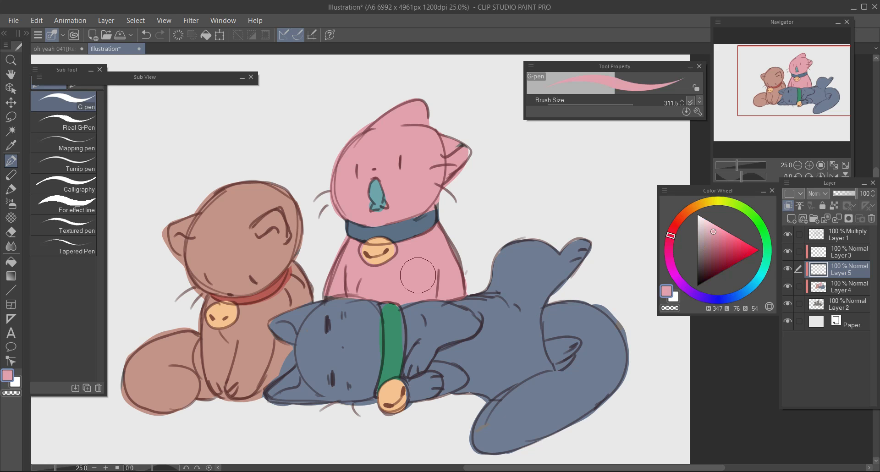
left_click_drag(712, 233, 711, 240)
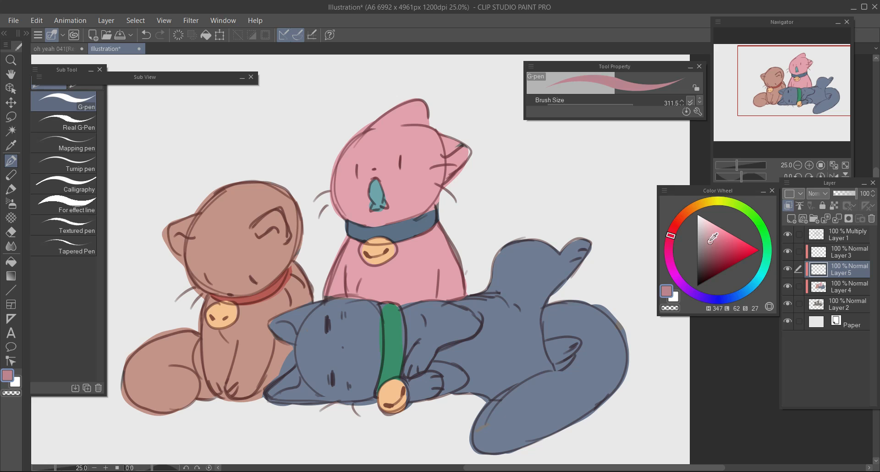
left_click_drag(667, 249, 667, 252)
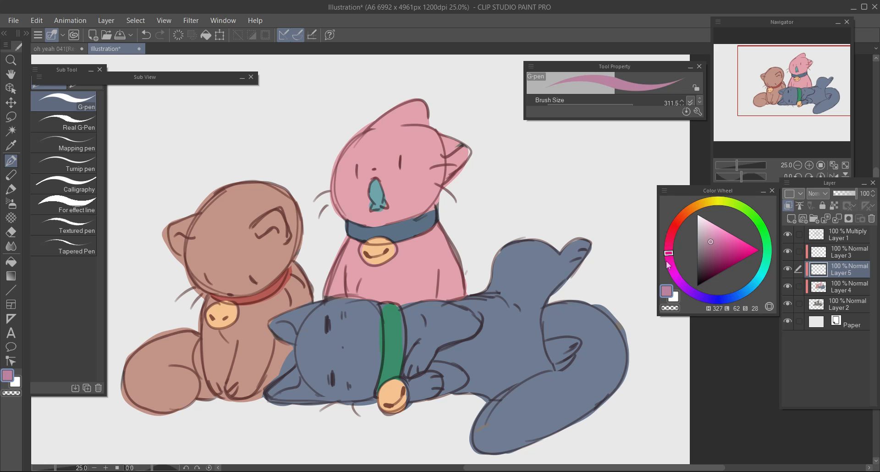
right_click(411, 263)
left_click(712, 245)
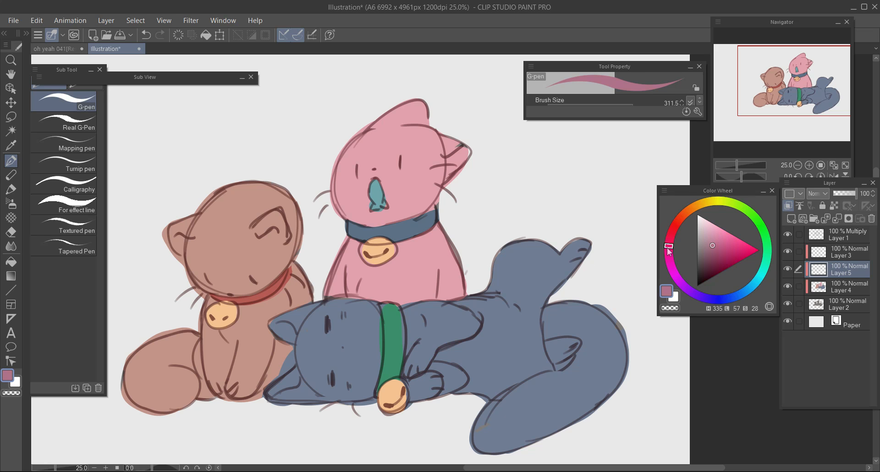
left_click(691, 292)
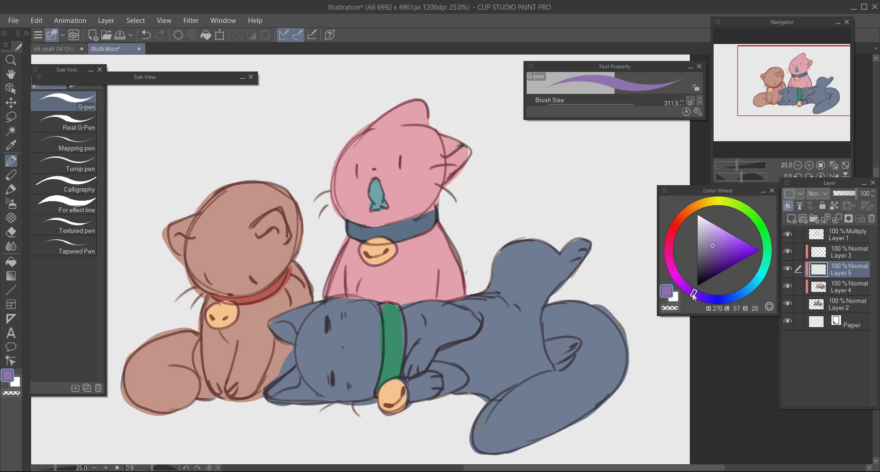
left_click(668, 246)
Step: Shade the pink cat's lower body, ears and cheek in dusty pink with the SOL brush at about size 250.9
left_click(11, 189)
left_click(628, 104)
mouse_move(332, 279)
left_mouse_down()
mouse_move(349, 264)
mouse_move(349, 278)
mouse_move(336, 278)
mouse_move(392, 293)
left_mouse_up()
mouse_move(443, 174)
left_mouse_down()
mouse_move(463, 151)
mouse_move(439, 175)
mouse_move(434, 202)
left_mouse_up()
mouse_move(421, 126)
left_mouse_down()
mouse_move(425, 104)
mouse_move(377, 118)
left_mouse_up()
key("]")
left_click_drag(380, 289, 451, 259)
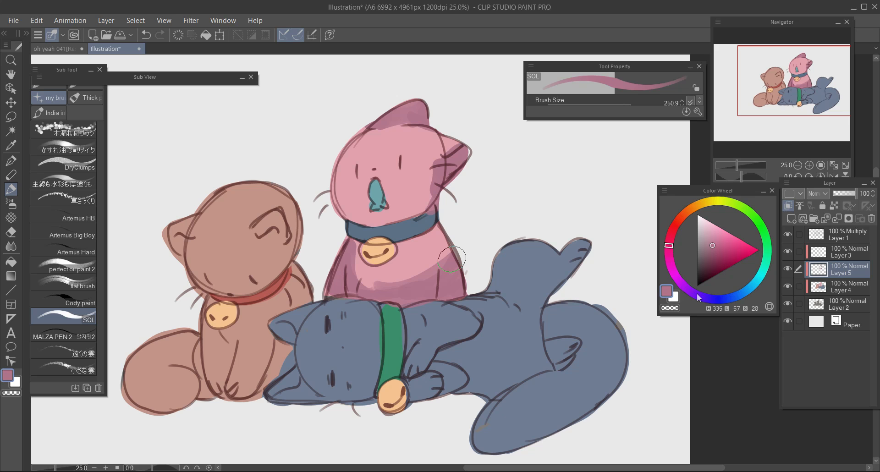
Step: Add darker purple shadows to both lower sides of the pink cat's body, ending on hue 265, luminosity 52, saturation 18
left_click(700, 296)
left_click(711, 250)
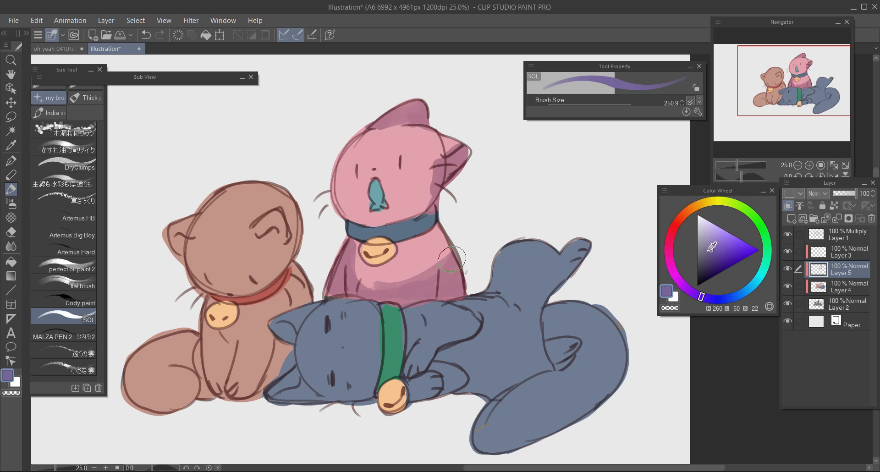
mouse_move(451, 263)
left_mouse_down()
mouse_move(462, 290)
mouse_move(431, 294)
left_mouse_up()
left_click(707, 251)
left_click(707, 249)
left_click(697, 295)
mouse_move(341, 276)
left_mouse_down()
mouse_move(326, 288)
mouse_move(338, 300)
left_mouse_up()
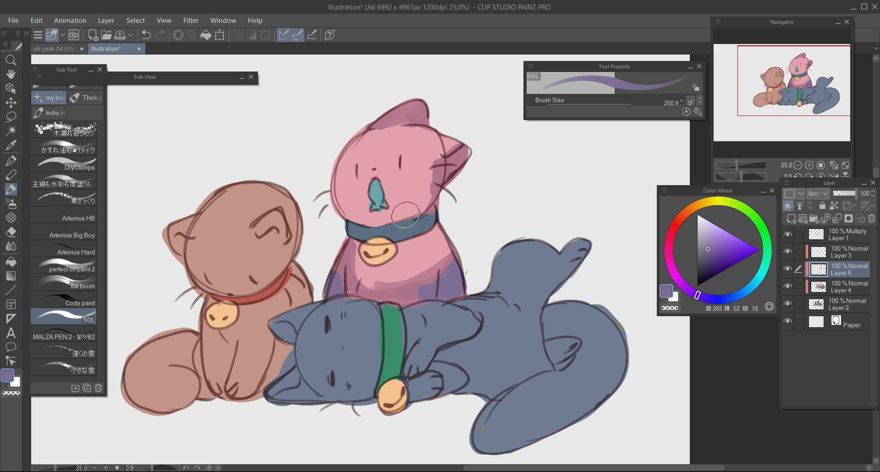
Step: Paint purple shadows on the pink cat's upright ear, the base of its other ear and along its chin
left_click_drag(424, 114, 429, 114)
left_click_drag(447, 170, 442, 197)
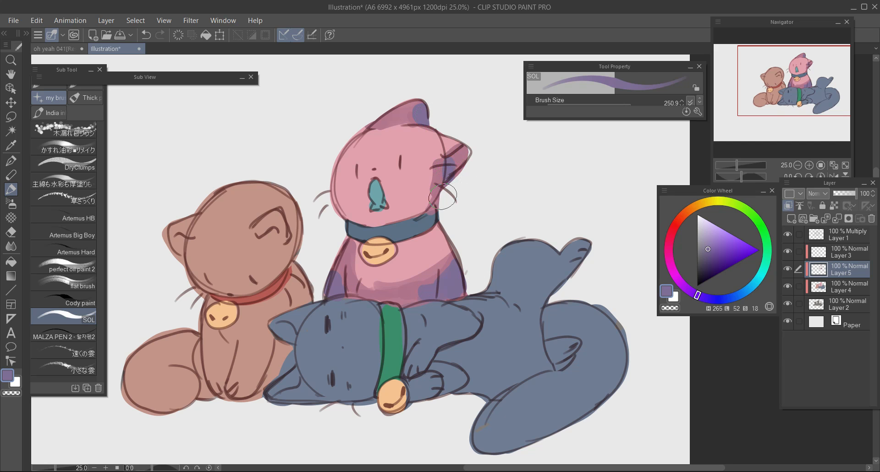
left_click_drag(336, 208, 372, 224)
left_click_drag(435, 203, 428, 209)
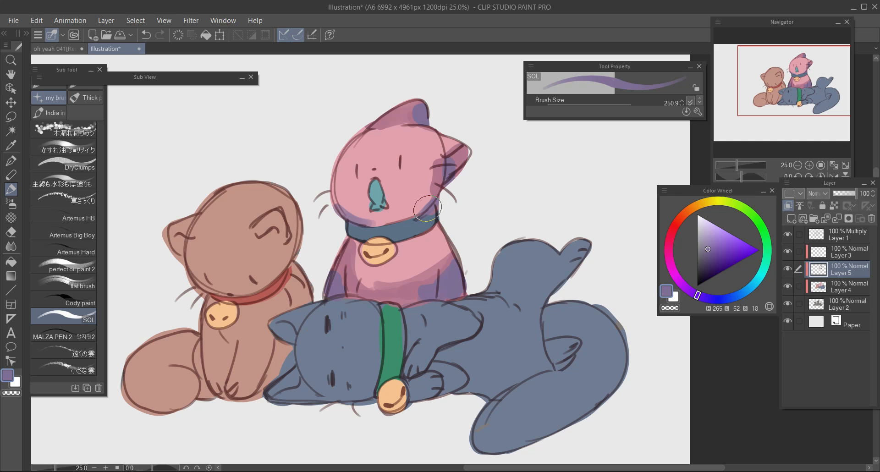
Step: Add a new layer above the shading and mix a green with hue 159, luminosity 48 and saturation 35
left_click(802, 219)
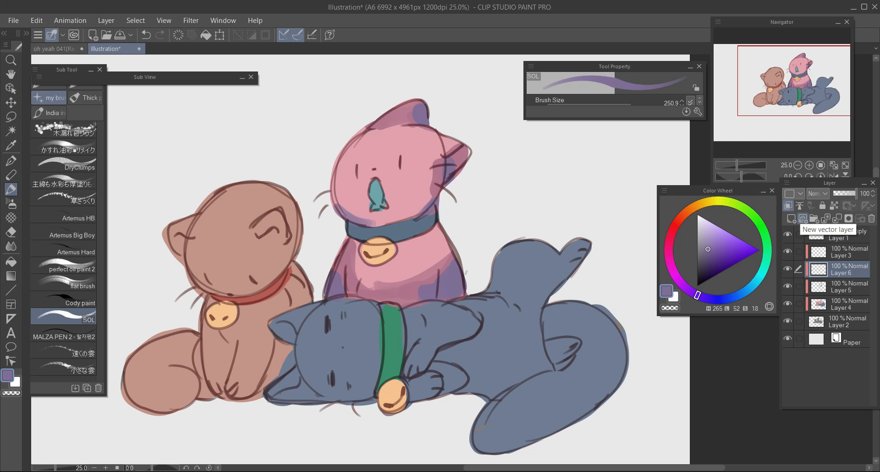
left_click(421, 251, "alt")
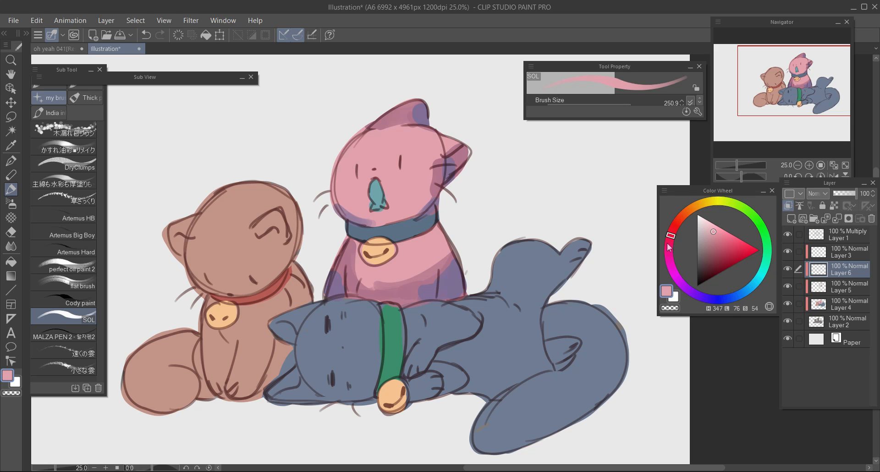
left_click(762, 272)
left_click(668, 240)
left_click(764, 272)
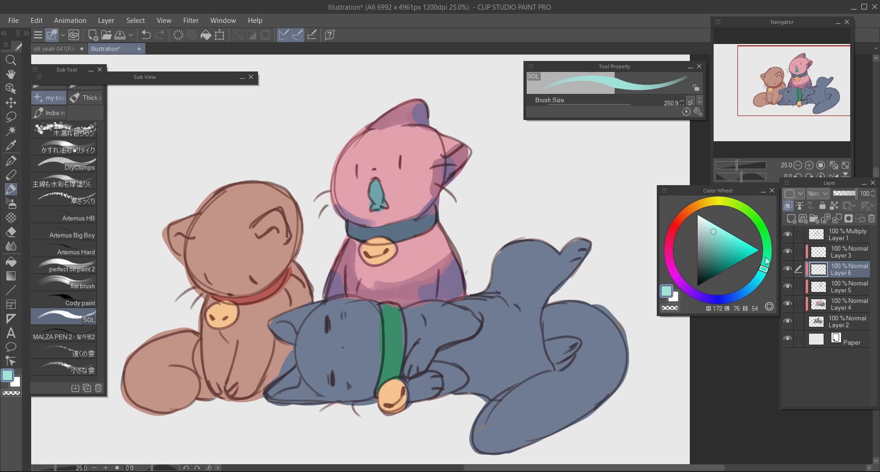
left_click_drag(707, 254, 707, 252)
left_click(765, 260)
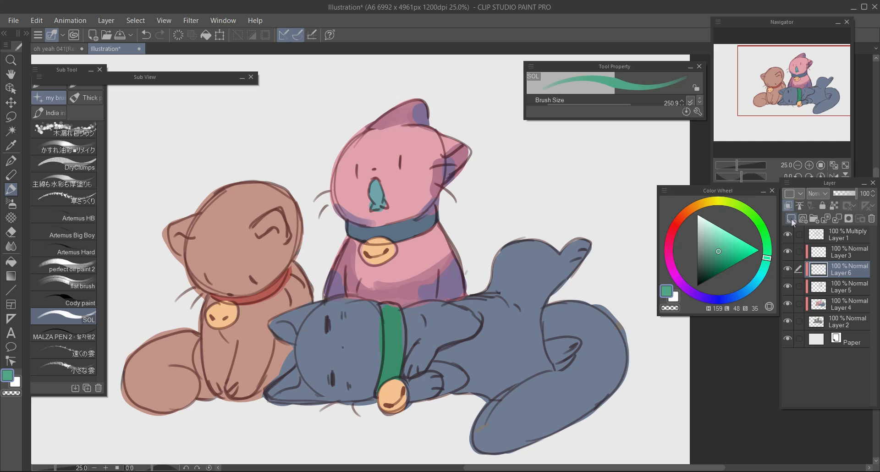
Step: On another new layer, paint green accents at both lower corners of the pink cat's body and its side ear
left_click(791, 222)
left_click_drag(458, 281, 460, 298)
left_click_drag(339, 284, 329, 298)
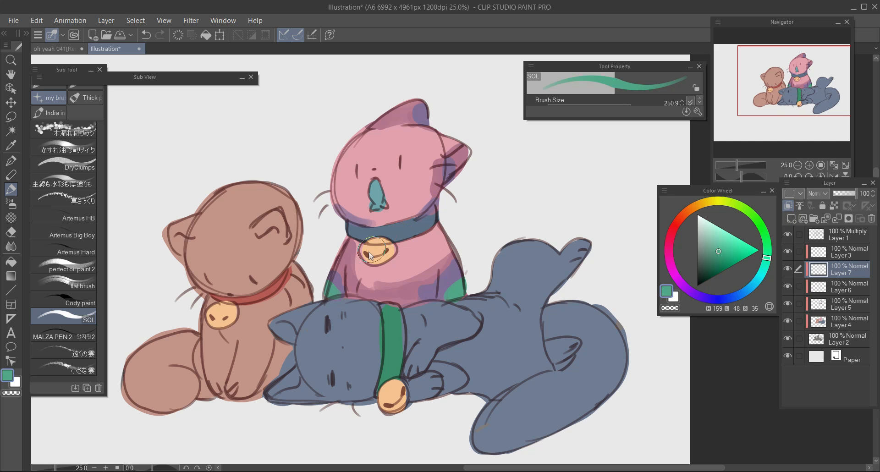
left_click_drag(455, 167, 445, 184)
Step: Lower the opacity of the green accent layer to 54% and of shading Layer 5 to 84%
left_click(839, 193)
left_click(827, 305)
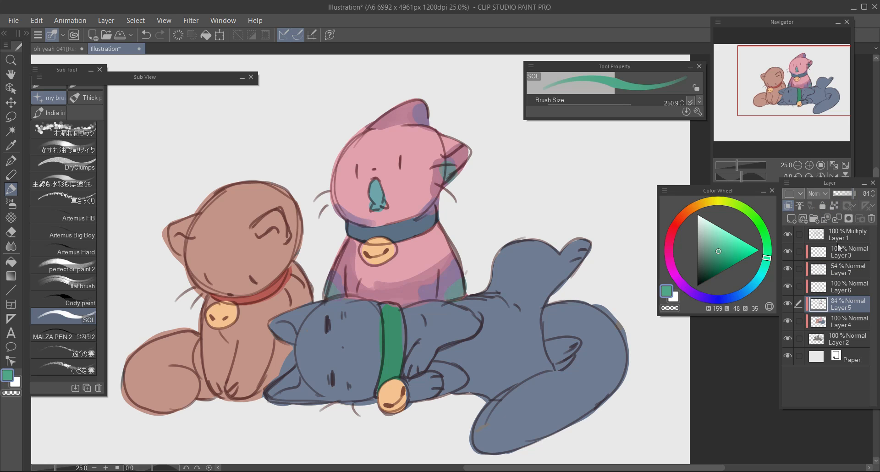
Step: On a new layer above Layer 6, shade the lower part of the pink cat's bell soft red with hue 355, luminosity 64, saturation 44
left_click(822, 287)
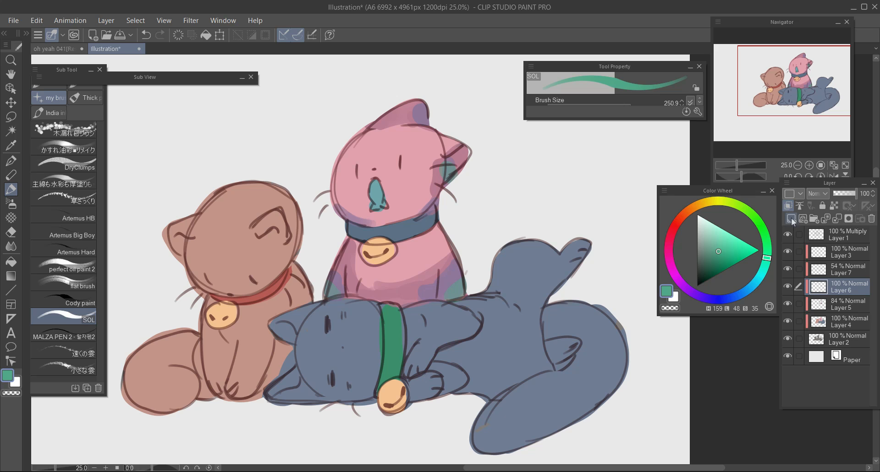
left_click(791, 219)
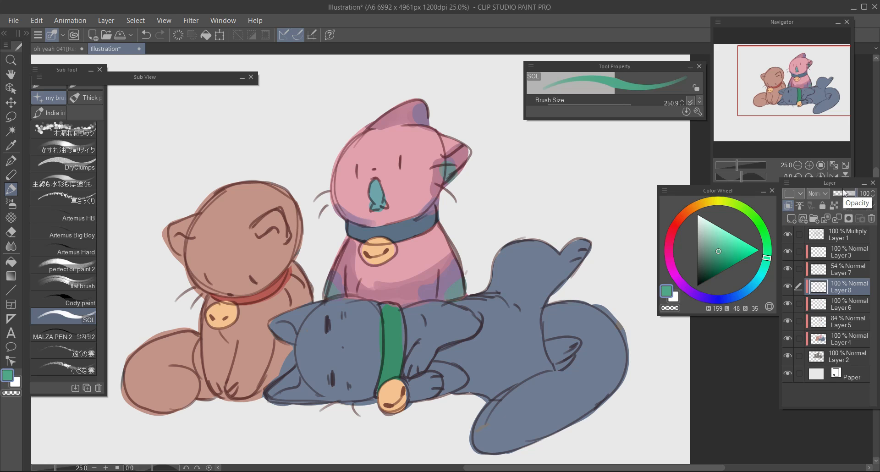
left_click(375, 249, "alt")
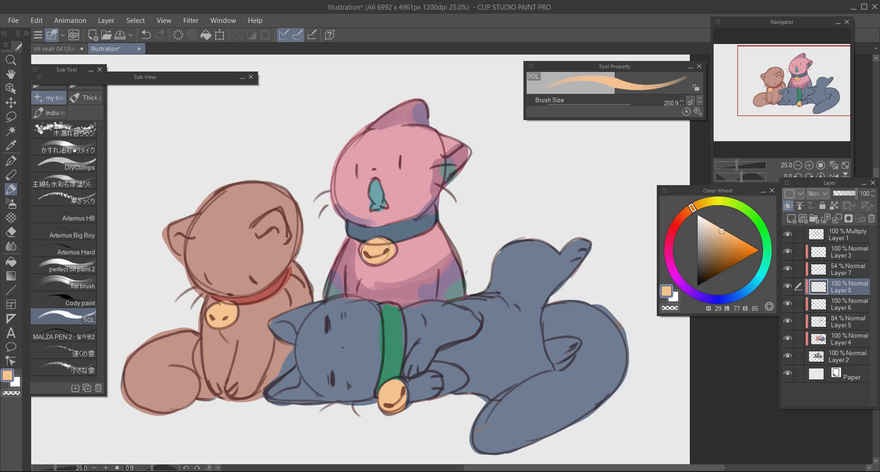
left_click_drag(724, 233, 722, 238)
mouse_move(694, 210)
left_mouse_down()
mouse_move(681, 223)
mouse_move(716, 244)
left_mouse_up()
mouse_move(371, 259)
left_mouse_down()
mouse_move(368, 248)
mouse_move(386, 258)
mouse_move(369, 260)
mouse_move(386, 255)
left_mouse_up()
left_click(724, 239)
left_click(376, 241, "alt")
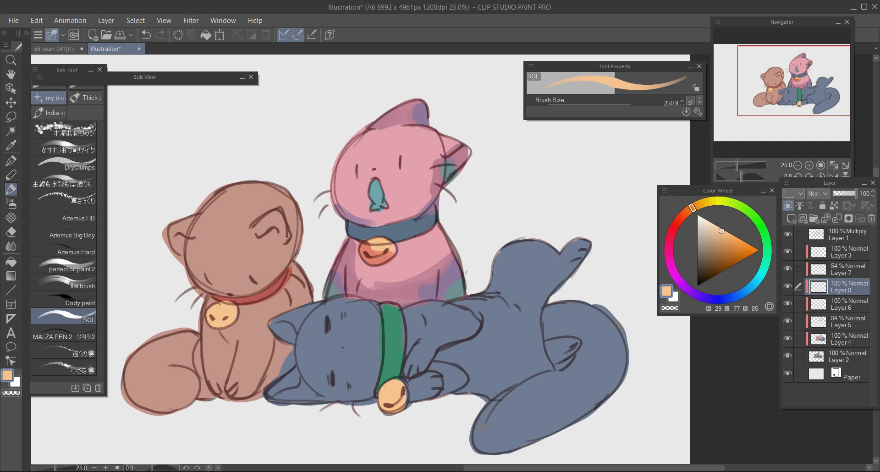
left_click(672, 229)
left_click_drag(713, 253, 717, 242)
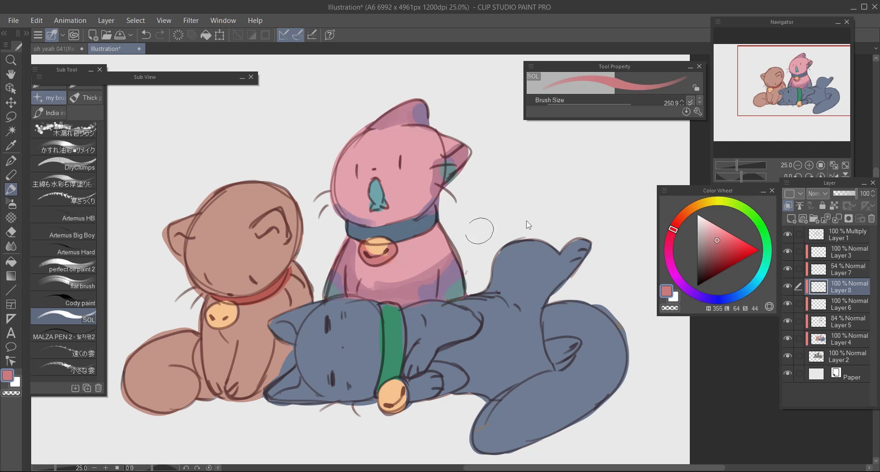
Step: On new layers, paint a blue accent around the pink cat's bell with hue 216 and set that layer's opacity to 44%
left_click(790, 218)
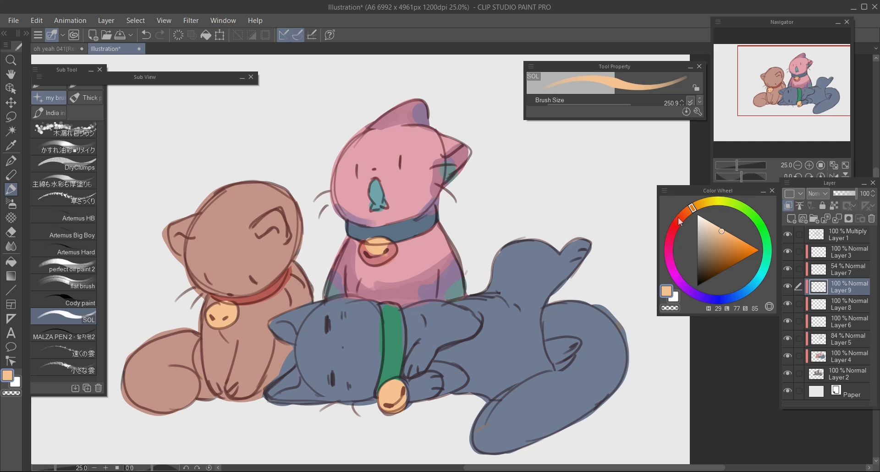
left_click(760, 277)
left_click_drag(761, 277, 739, 293)
left_click(718, 240)
left_click(791, 218)
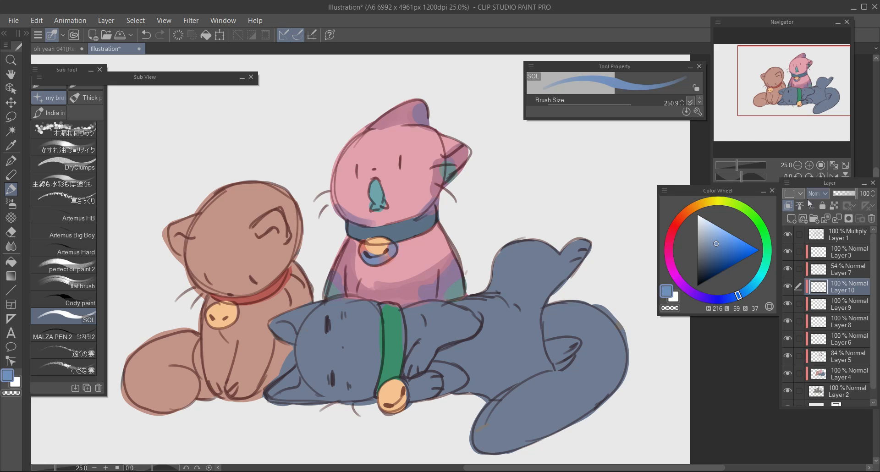
left_click(844, 195)
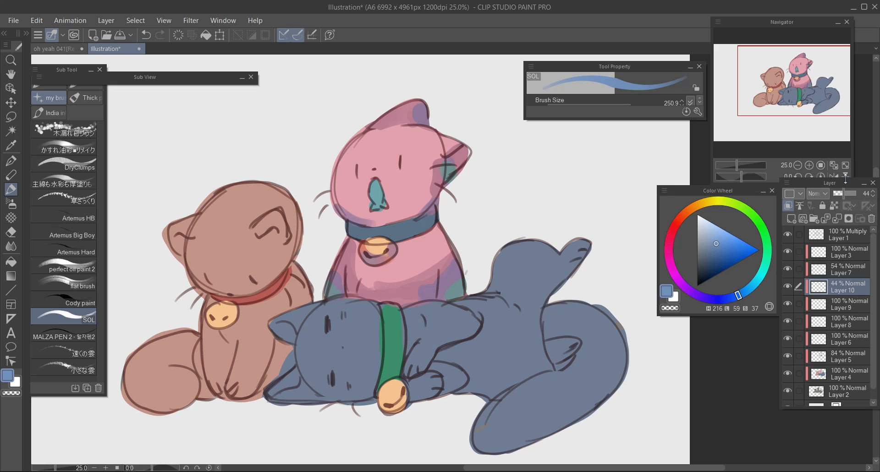
Step: On a new layer at 54% opacity, paint teal accents with hue 168 on the pink cat's collar ends and upright ear
left_click(791, 221)
left_click(760, 277)
left_click_drag(742, 253, 720, 258)
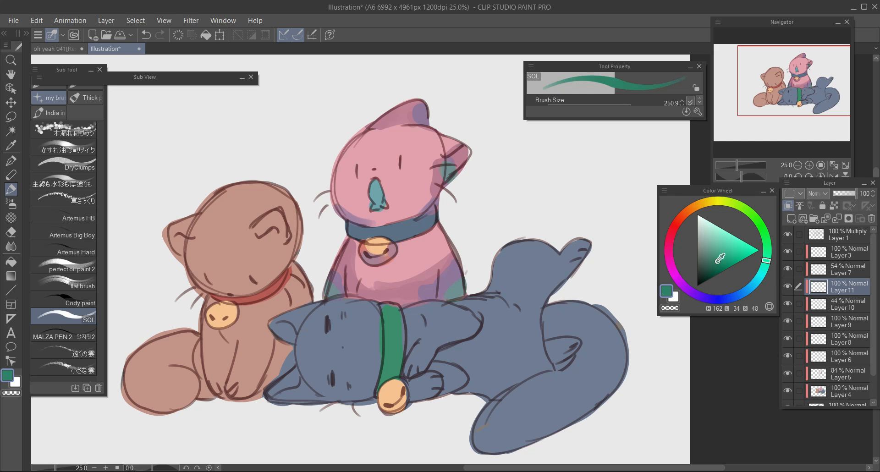
left_click(724, 258)
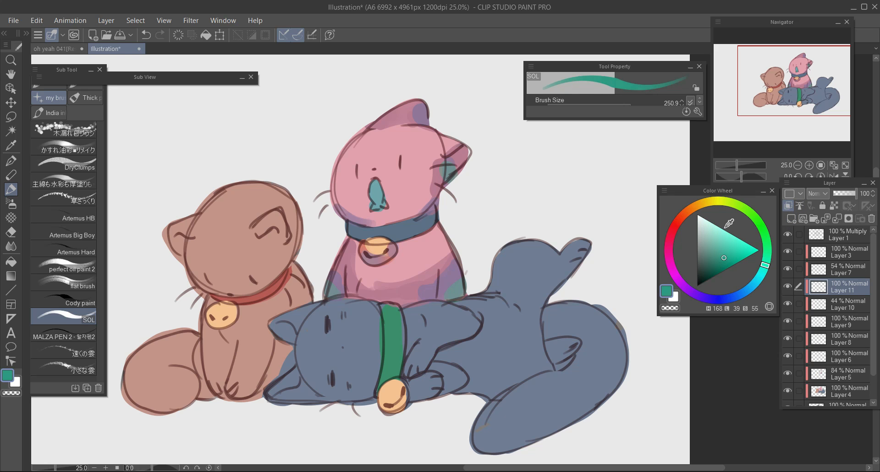
left_click_drag(351, 224, 357, 231)
left_click_drag(430, 205, 432, 212)
mouse_move(434, 123)
left_mouse_down()
mouse_move(411, 107)
mouse_move(417, 114)
left_mouse_up()
left_click_drag(854, 193, 842, 193)
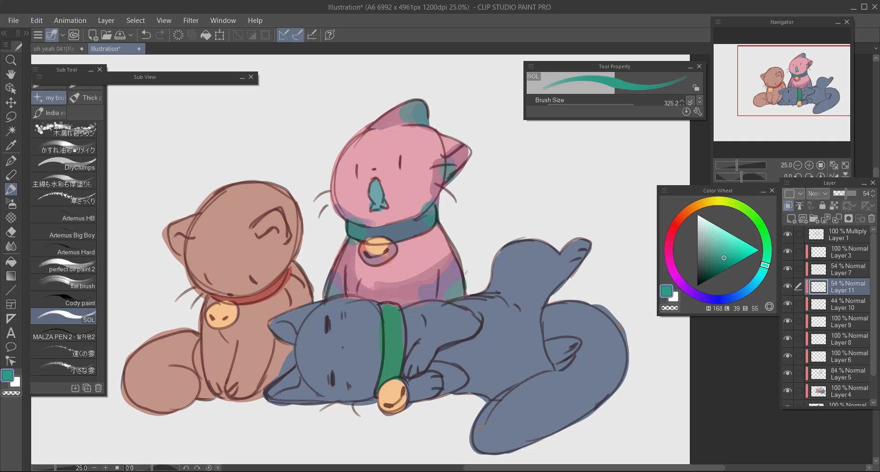
Step: On a new layer, shade the lying cat's head, belly, legs and tail with a darker blue mixed from its fur
left_click(792, 219)
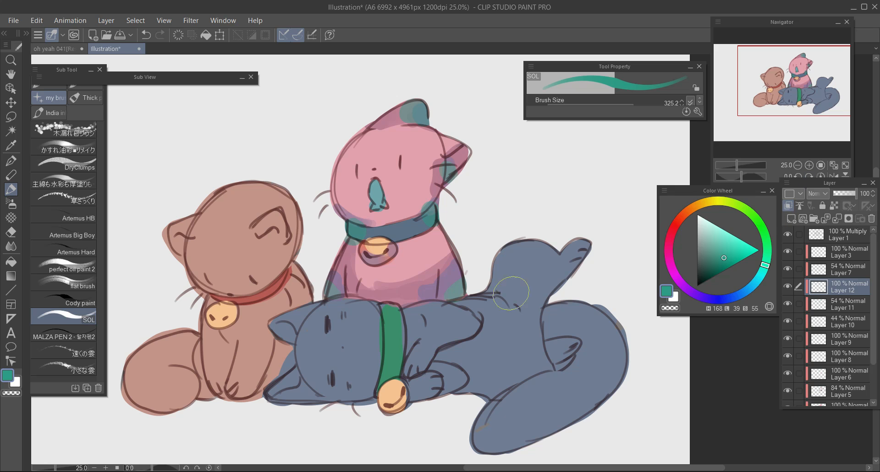
left_click(510, 293, "alt")
left_click(707, 256)
left_click_drag(733, 297, 717, 300)
mouse_move(532, 359)
left_mouse_down()
mouse_move(456, 352)
mouse_move(578, 362)
left_mouse_up()
mouse_move(488, 433)
left_mouse_down()
mouse_move(573, 429)
mouse_move(497, 429)
left_mouse_up()
mouse_move(315, 389)
left_mouse_down()
mouse_move(365, 367)
mouse_move(361, 403)
left_mouse_up()
left_click_drag(414, 365, 440, 357)
left_click_drag(510, 269, 520, 293)
Step: On a new layer, add purple shadows across the lying cat's underside and raised hind leg
left_click(793, 221)
left_click(738, 296)
left_click_drag(728, 298, 703, 298)
left_click(707, 253)
mouse_move(495, 399)
left_mouse_down()
mouse_move(560, 359)
mouse_move(424, 382)
mouse_move(371, 358)
left_mouse_up()
left_click_drag(522, 275, 552, 339)
Step: On a new layer at 50% opacity, paint soft red accents on the lying cat's front leg and lower ear
left_click(791, 219)
left_click(675, 225)
left_click(717, 236)
left_click(711, 240)
left_click_drag(445, 353, 428, 370)
mouse_move(279, 398)
left_mouse_down()
mouse_move(295, 387)
mouse_move(308, 396)
left_mouse_up()
left_click(844, 193)
Step: On a new layer, shade both ends of the lying cat's green collar with dark blue-teal, hue 194, luminosity 34, saturation 29
left_click(791, 219)
left_click(389, 344, "alt")
left_click_drag(766, 260, 752, 285)
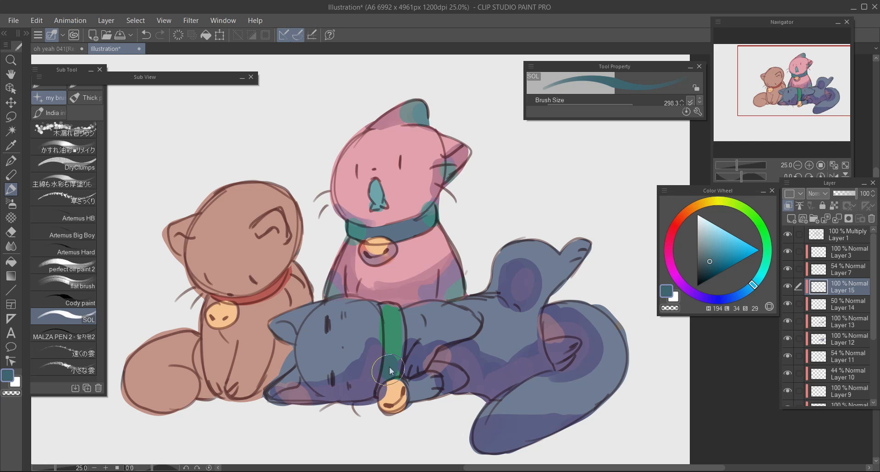
left_click(388, 313, "alt")
left_click_drag(388, 310, 393, 318)
left_click_drag(386, 372, 389, 364)
Step: On new layers, add red accents with hue 357 to both ends of the green collar and set that layer's opacity to 44%
left_click(791, 219)
left_click(673, 227)
left_click(723, 235)
left_click(791, 219)
left_click_drag(387, 304, 392, 311)
left_click_drag(385, 376, 380, 381)
left_click(845, 194)
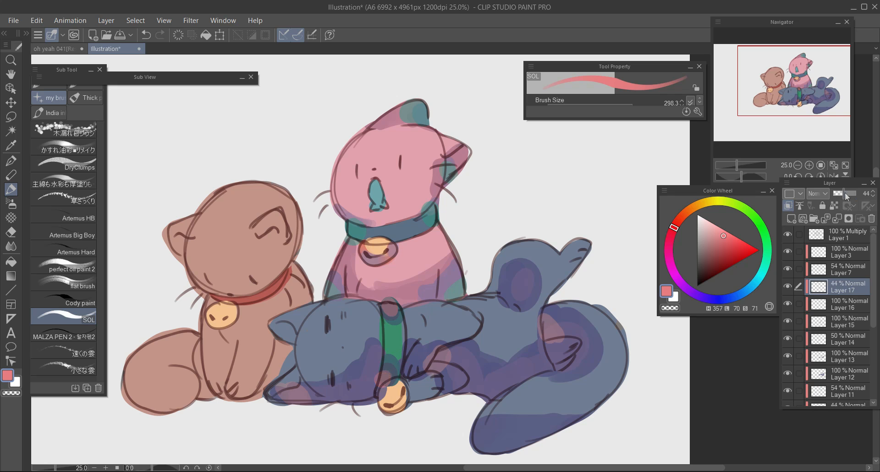
Step: Mix a muted red and shade the lower part of the brown cat's body with it
left_click_drag(816, 100, 818, 101)
left_click(677, 222)
left_click(712, 248)
left_click(670, 236)
mouse_move(271, 354)
left_mouse_down()
mouse_move(278, 374)
mouse_move(316, 385)
left_mouse_up()
Step: On a new layer, extend the muted red shading over the brown cat's back, tail, neck and both ears
left_click(791, 219)
left_click_drag(370, 266, 372, 280)
left_click_drag(231, 385, 252, 380)
left_click_drag(280, 290, 277, 298)
left_click_drag(345, 216, 353, 224)
left_click_drag(254, 229, 257, 242)
Step: On a new layer, paint purple shadows on the brown cat's paws, back and inner ear with hue 277, luminosity 47, saturation 24
left_click(791, 219)
left_click(711, 252)
left_click_drag(668, 251, 687, 289)
left_click_drag(323, 374, 356, 344)
left_click_drag(376, 272, 367, 259)
left_click_drag(359, 225, 352, 231)
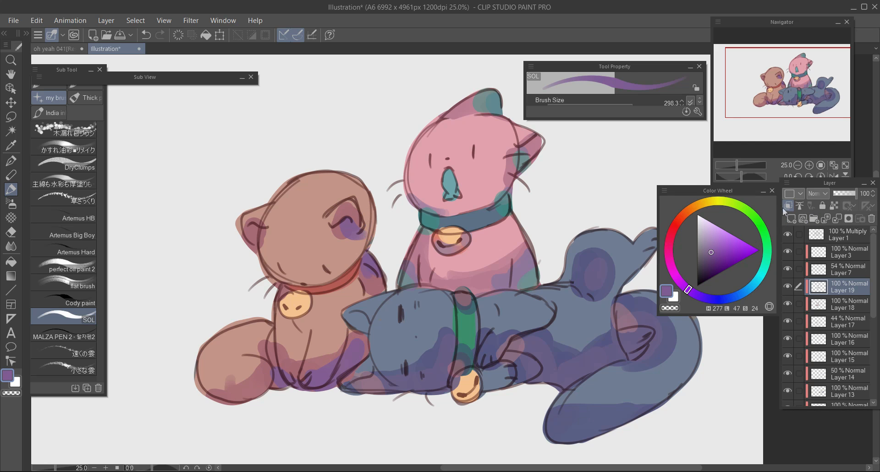
Step: On a new layer, paint green accents on the brown cat's tail, collar and back with hue 163, luminosity 45, saturation 59, at 38% opacity
left_click(791, 219)
left_click(765, 261)
left_click(729, 254)
left_click(791, 218)
left_click_drag(213, 393, 268, 352)
left_click_drag(277, 284, 283, 293)
left_click_drag(367, 252, 373, 270)
left_click(841, 193)
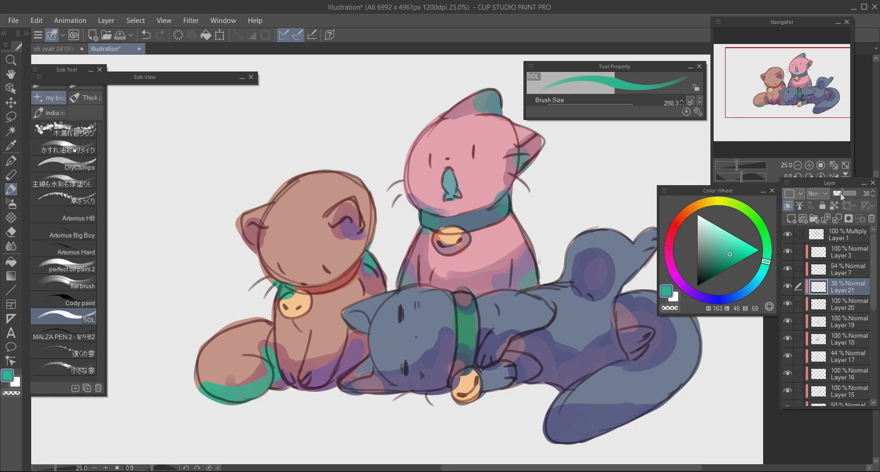
Step: On a new layer, shade both ends of the brown cat's collar with a darker red using a smaller brush
left_click(791, 219)
left_click_drag(564, 387, 537, 396)
left_click(672, 227)
left_click(719, 252)
left_click(628, 104)
left_click_drag(274, 295, 286, 298)
left_click_drag(338, 271, 327, 283)
Step: Sample the shadow colors from the pink cat's bell and shade the bells of the brown cat and the blue cat
left_click(438, 248, "alt")
left_click_drag(257, 313, 263, 316)
left_click_drag(433, 400, 444, 400)
left_click(423, 258, "alt")
left_click_drag(259, 318, 273, 320)
left_click_drag(430, 393, 446, 403)
Step: On a new layer, add teal accents (hue 183, luminosity 41, saturation 62) to the brown and blue cats and set the layer opacity to 32%
left_click(791, 219)
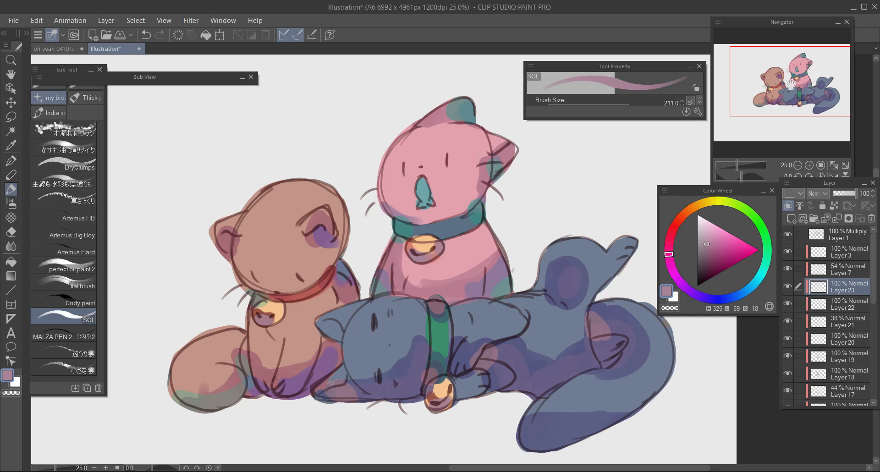
left_click_drag(789, 85, 793, 85)
mouse_move(759, 278)
left_mouse_down()
mouse_move(767, 255)
mouse_move(728, 256)
left_mouse_up()
left_click(791, 220)
left_click_drag(209, 328, 216, 365)
mouse_move(298, 362)
left_mouse_down()
mouse_move(304, 357)
mouse_move(307, 370)
left_mouse_up()
left_click_drag(428, 367, 433, 353)
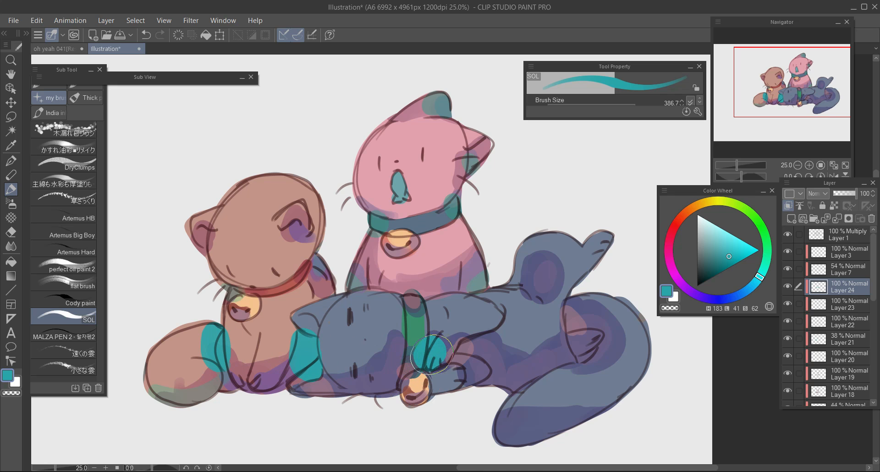
left_click_drag(575, 348, 582, 344)
left_click_drag(314, 281, 321, 302)
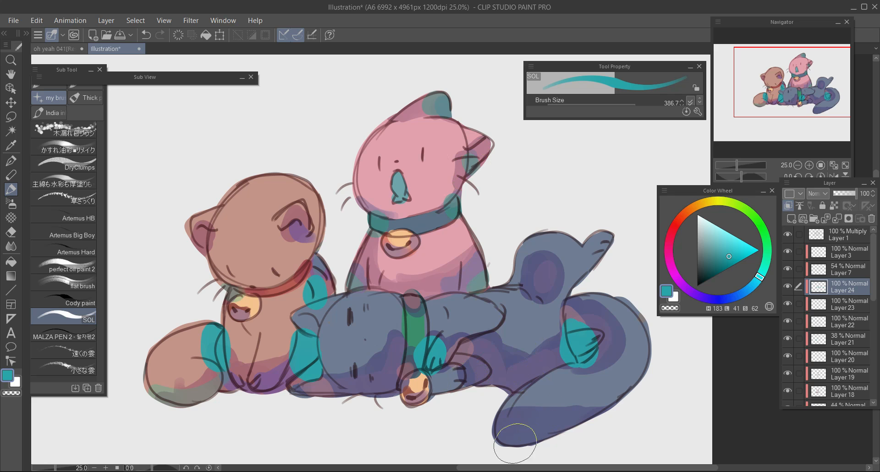
left_click_drag(481, 384, 496, 379)
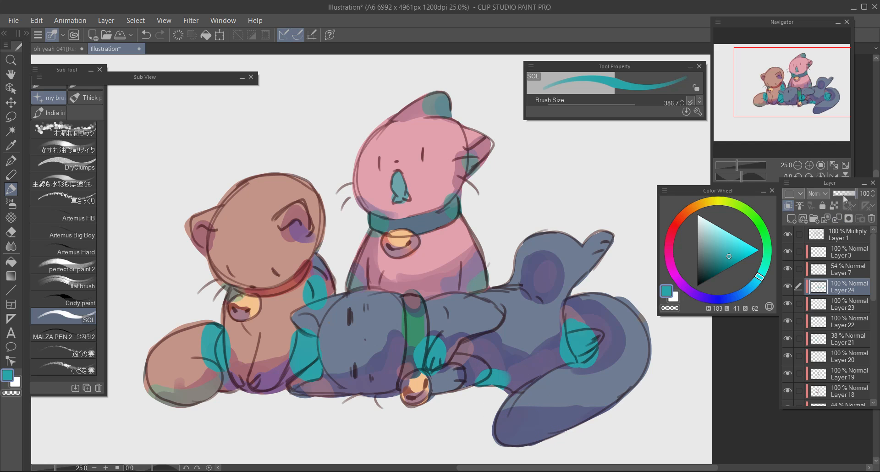
left_click(842, 193)
left_click(839, 190)
Step: Add a clipped layer above the line art and tint the brown cat's head outline orange-red
left_click_drag(832, 97, 826, 87)
left_click(797, 165)
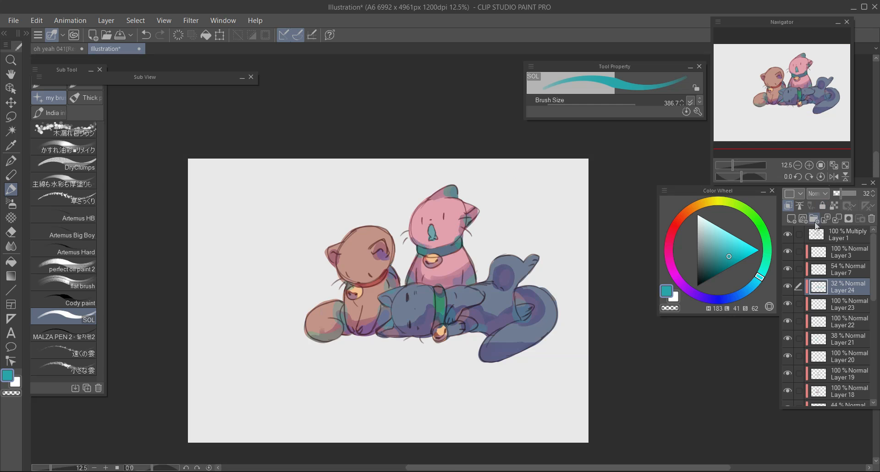
left_click(809, 165)
left_click(814, 235)
left_click(787, 235)
left_click(788, 234)
left_click(791, 219)
left_click(671, 233)
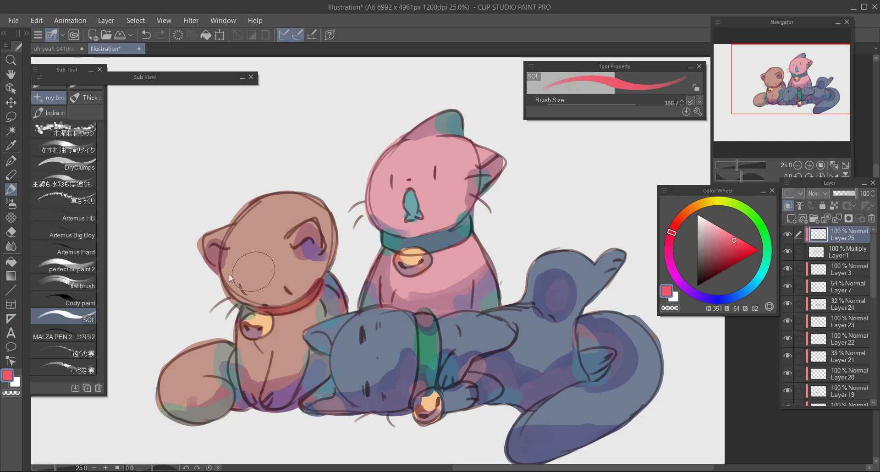
left_click(677, 221)
left_click_drag(335, 223, 259, 207)
Step: Tint the line art of the brown cat's paws and the pink cat with blue, hue 226, luminosity 64, saturation 82
left_click(730, 298)
left_click_drag(281, 405, 298, 380)
left_click_drag(488, 264, 492, 297)
mouse_move(365, 274)
left_mouse_down()
mouse_move(387, 241)
mouse_move(477, 198)
left_mouse_up()
left_click_drag(435, 119, 431, 153)
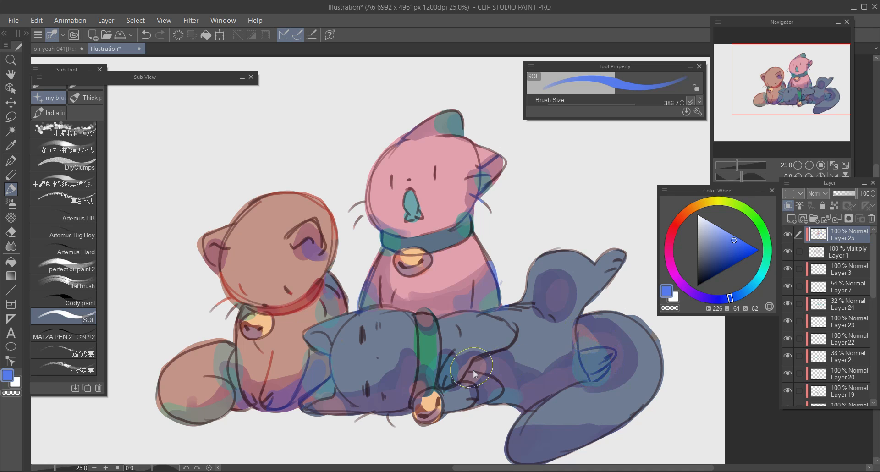
Step: Tint the line art along the blue cat's upper body with a muted blue, hue 231, luminosity 48, saturation 30
left_click(672, 229)
left_click(718, 234)
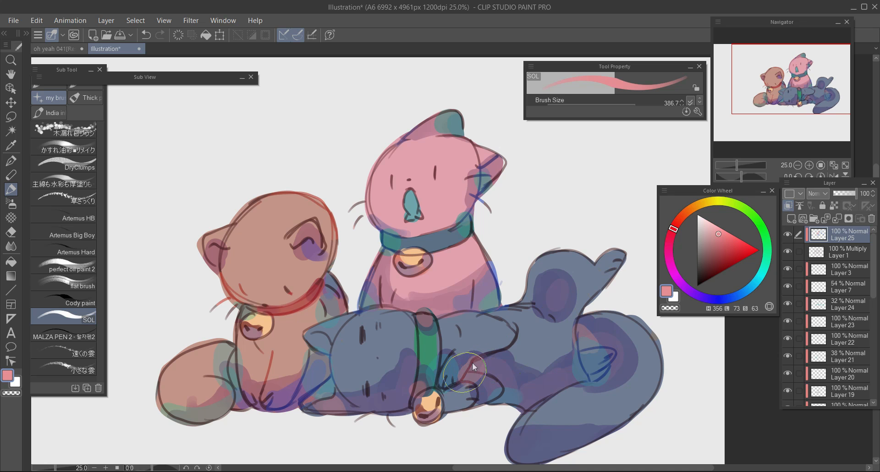
left_click(724, 299)
left_click(715, 251)
left_click_drag(520, 305, 461, 318)
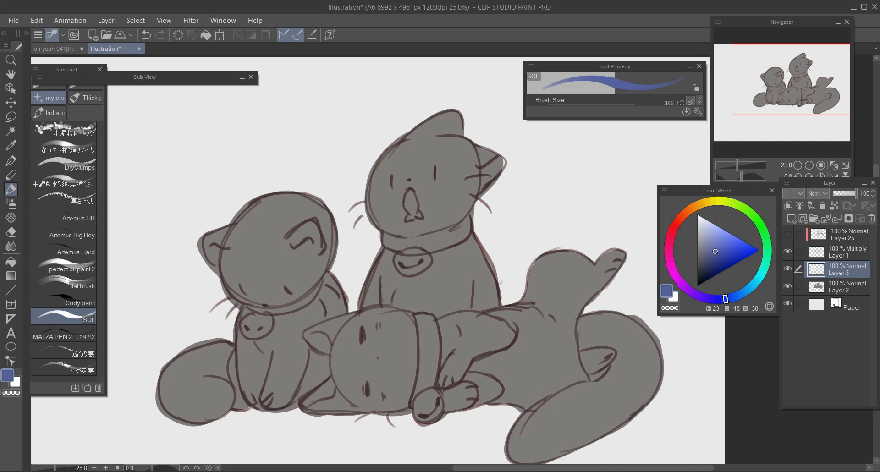
Step: Choose the G-pen with a light muted red, add a layer above Layer 3 and clip Layer 3 to the gray base
left_click(11, 160)
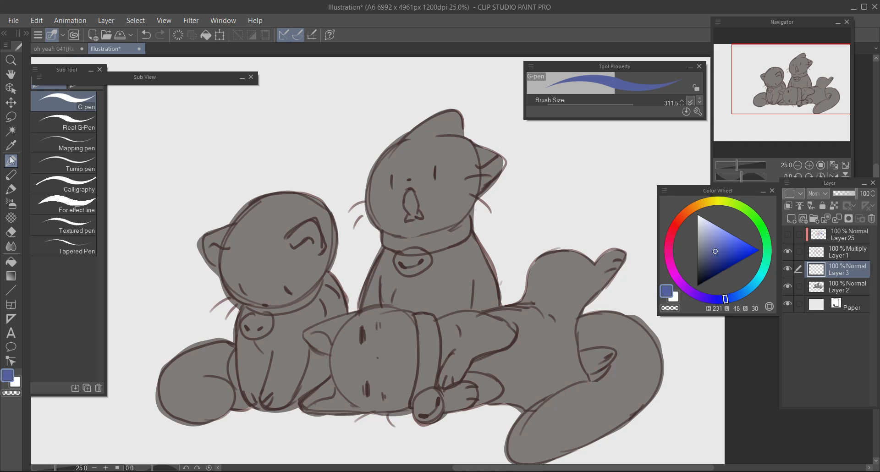
left_click(682, 218)
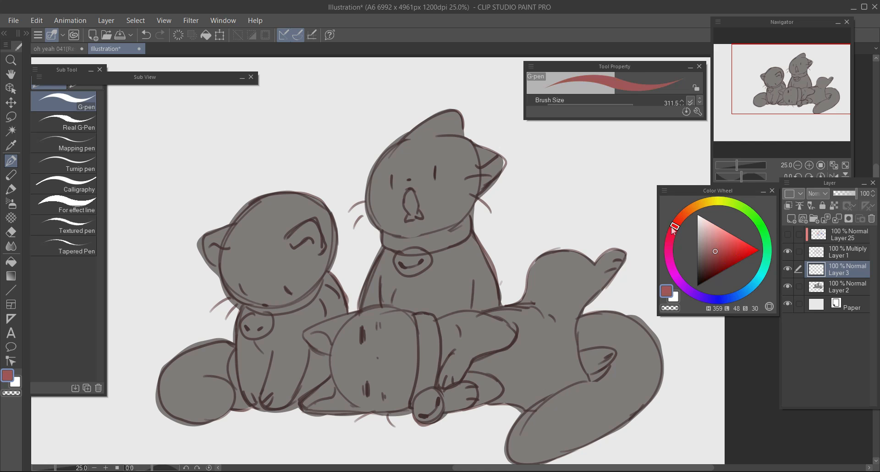
left_click_drag(681, 219, 677, 224)
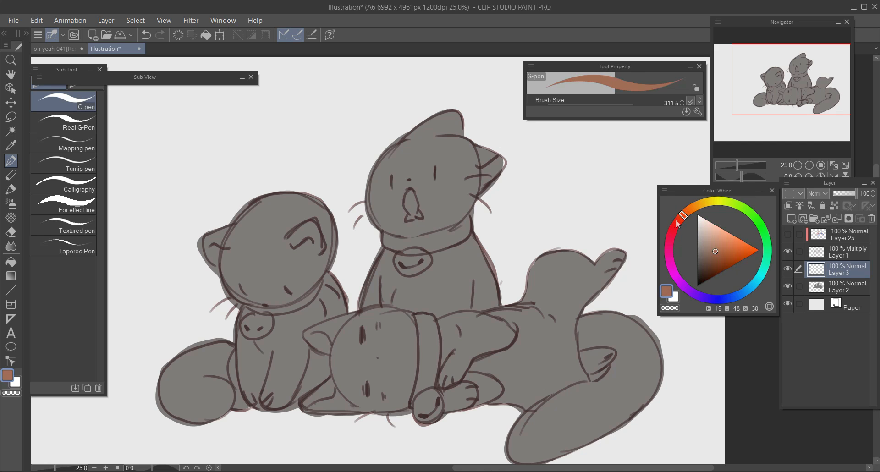
mouse_move(711, 253)
left_mouse_down()
mouse_move(717, 237)
mouse_move(701, 255)
mouse_move(709, 237)
left_mouse_up()
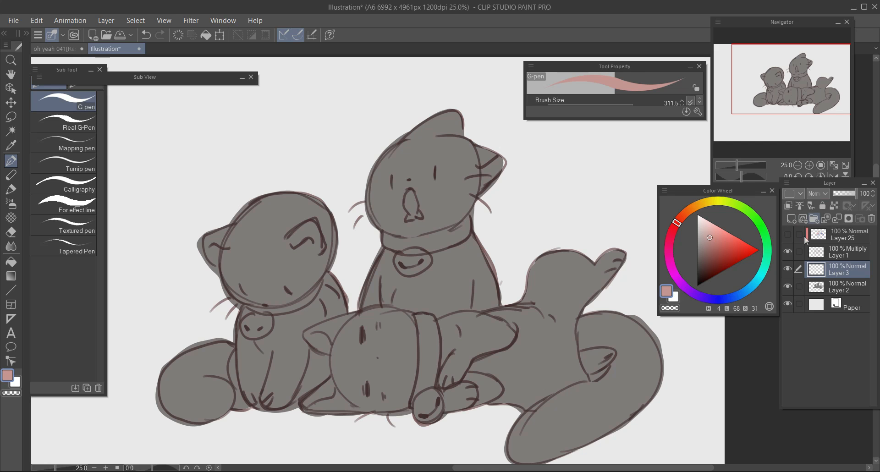
left_click(791, 218)
left_click(818, 288)
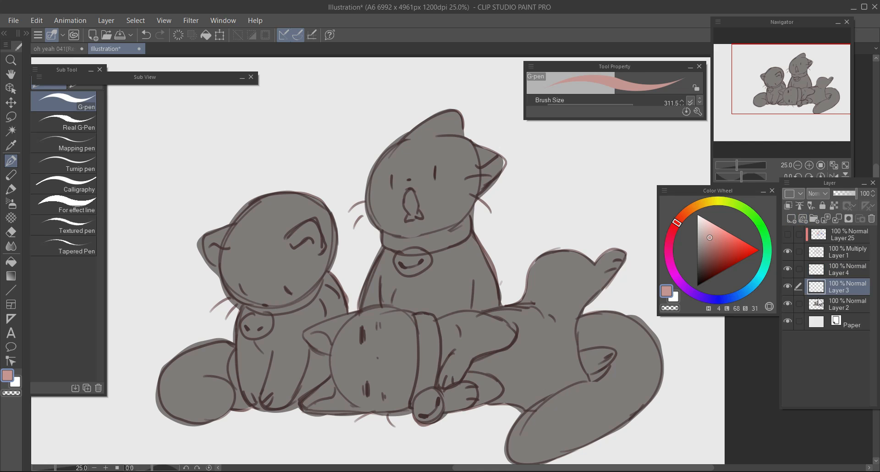
left_click(788, 206)
Step: On a new layer directly above the gray base, fill the cat with the closed eye and its tail in light beige
left_click(823, 304)
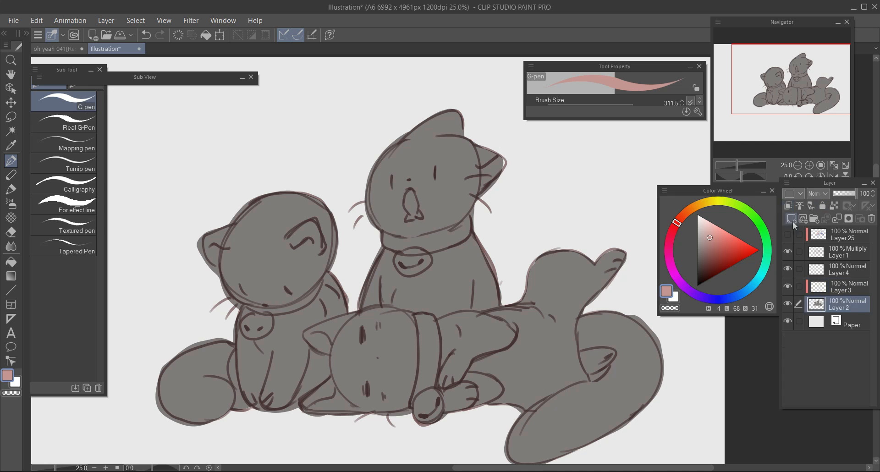
left_click(791, 218)
left_click(708, 242)
key("]")
left_click(705, 231)
left_click(692, 208)
mouse_move(290, 220)
left_mouse_down()
mouse_move(315, 365)
mouse_move(173, 354)
mouse_move(176, 403)
left_mouse_up()
Step: Fill the lying cat with a muted reddish brown, hue 9, luminosity 58, saturation 21
left_click(708, 244)
left_click(684, 215)
left_click_drag(684, 216, 679, 220)
mouse_move(369, 379)
left_mouse_down()
mouse_move(403, 339)
mouse_move(610, 260)
mouse_move(531, 441)
left_mouse_up()
Step: Mix a tan color and fill the upright cat with the fish in its mouth
left_click(673, 229)
left_click(713, 236)
left_click_drag(672, 229, 693, 207)
left_click(710, 239)
mouse_move(367, 238)
left_mouse_down()
mouse_move(459, 307)
mouse_move(413, 137)
mouse_move(520, 250)
left_mouse_up()
Step: Paint the lying cat's collar teal with hue 185, luminosity 54, saturation 19
left_click(758, 277)
left_click(708, 247)
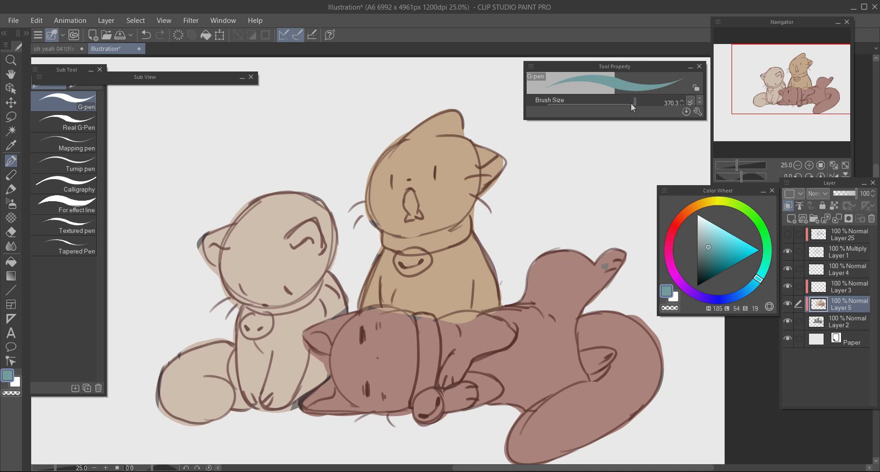
left_click(632, 104)
left_click_drag(424, 326, 421, 389)
left_click(742, 293)
left_click_drag(395, 242, 458, 232)
key("ctrl+z")
Step: Mix an orange and paint the tan cat's collar with it
left_click(699, 204)
left_click(722, 237)
left_click_drag(385, 243, 469, 231)
Step: Mix a deep red and paint the beige cat's collar with it
left_click(688, 210)
left_click(716, 243)
left_click_drag(688, 210, 670, 230)
left_click(718, 250)
left_click_drag(251, 310, 317, 291)
Step: Paint all three bells light orange with hue 24, luminosity 74, saturation 55
left_click_drag(670, 230, 689, 209)
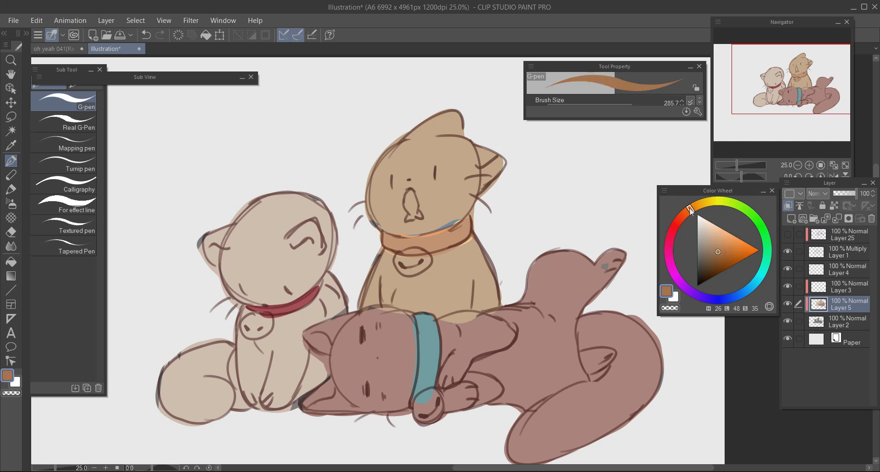
left_click(714, 233)
left_click_drag(252, 321, 262, 328)
left_click_drag(405, 261, 421, 261)
left_click_drag(430, 400, 425, 412)
Step: Paint the fish muted green with a smaller brush and cover the gray gap on the lying cat's raised paw with its body color
left_click_drag(762, 234, 727, 203)
left_click(709, 241)
left_click(627, 105)
left_click_drag(410, 195, 413, 216)
left_click(591, 281, "alt")
left_click_drag(602, 267, 607, 265)
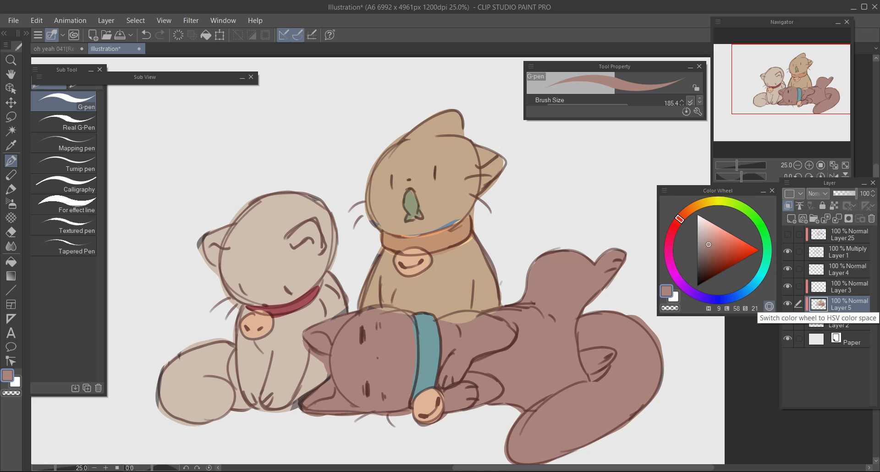
left_click(523, 320, "alt")
left_click(461, 250, "alt")
left_click(415, 208, "alt")
left_click(329, 298, "alt")
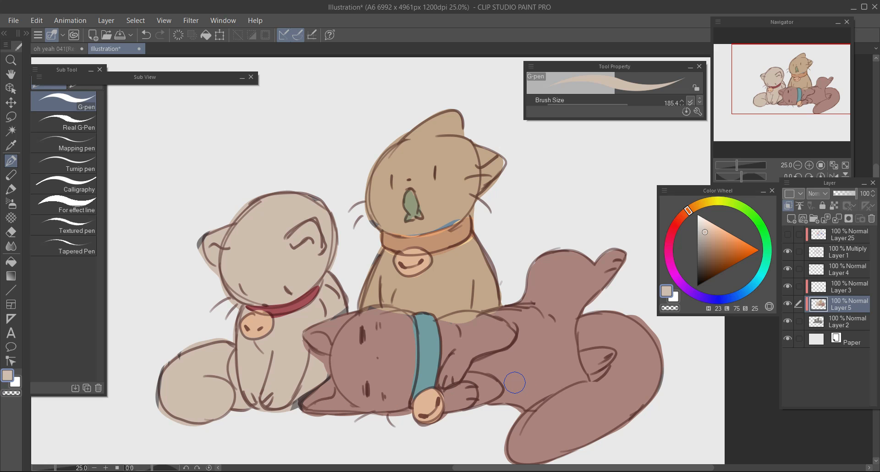
left_click(258, 320, "alt")
Step: On a new layer, use the SOL brush to shade the beige cat's body, tail and ears with hue 8, luminosity 66, saturation 25
left_click(790, 219)
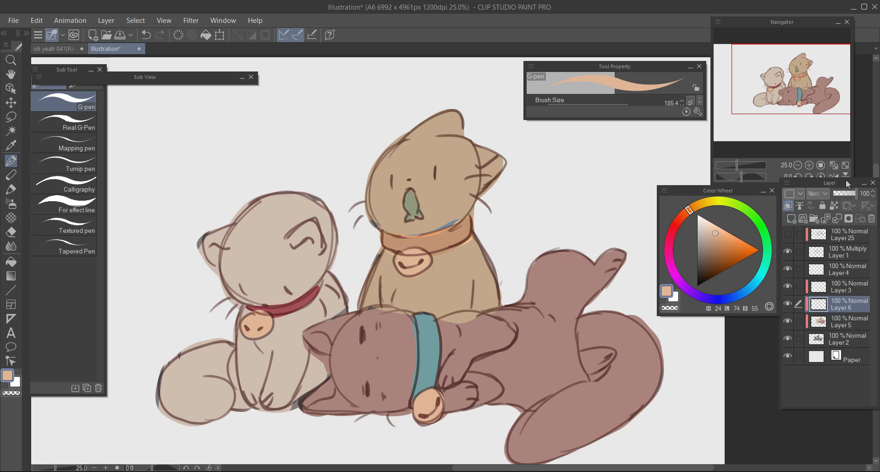
left_click(279, 266, "alt")
left_click(12, 190)
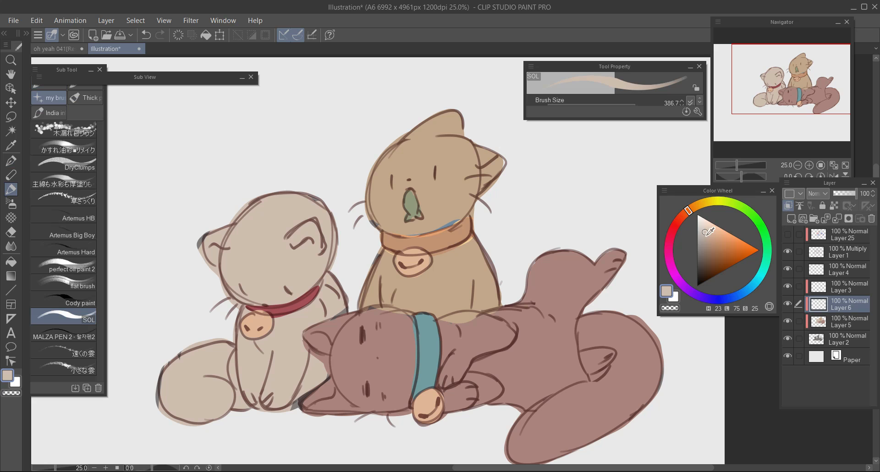
left_click_drag(705, 233, 709, 241)
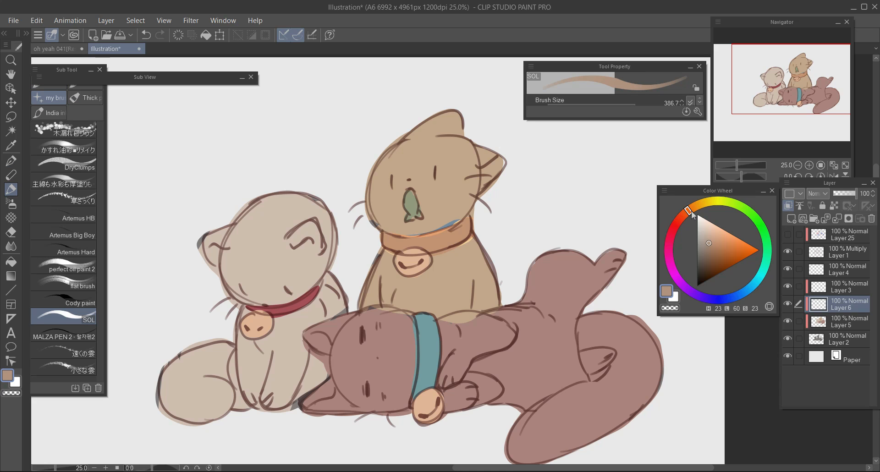
left_click_drag(707, 207, 667, 242)
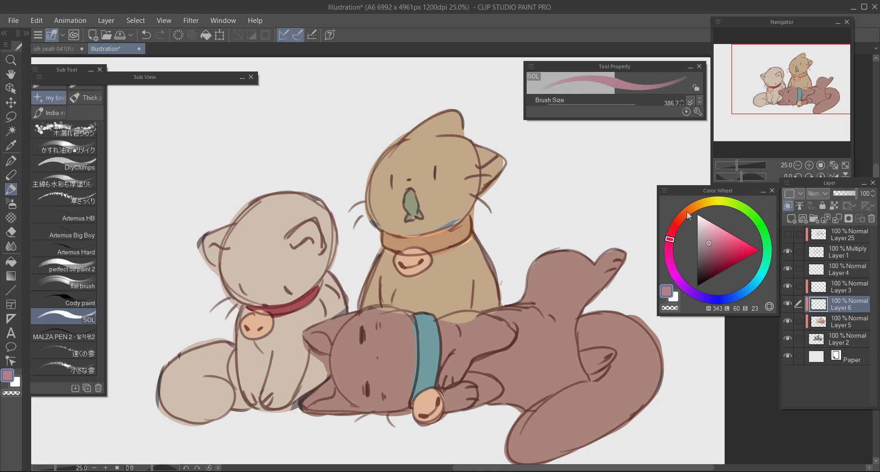
left_click(306, 308, "alt")
left_click(707, 238)
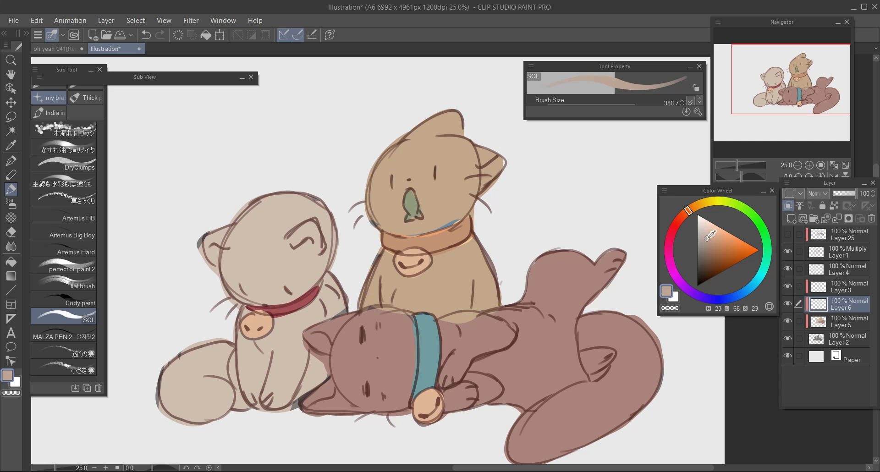
left_click(680, 218)
mouse_move(229, 388)
left_mouse_down()
mouse_move(232, 403)
mouse_move(200, 408)
mouse_move(266, 403)
mouse_move(314, 369)
left_mouse_up()
left_click_drag(335, 300, 333, 292)
left_click_drag(214, 266, 207, 270)
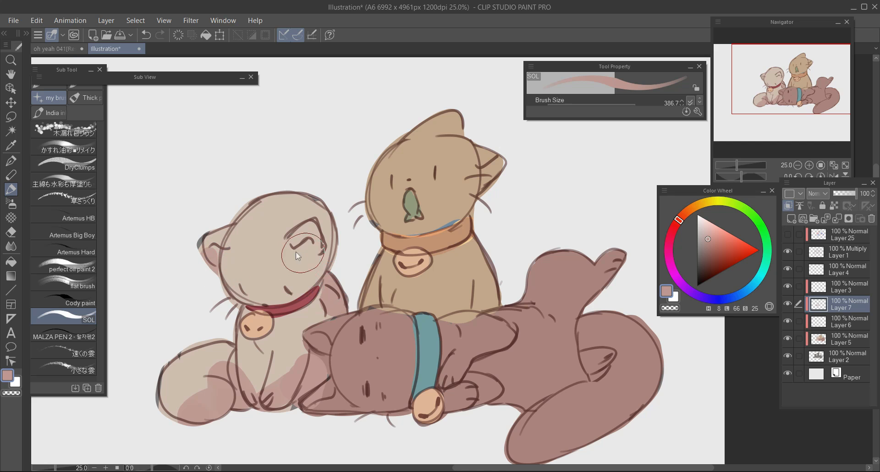
left_click_drag(297, 256, 304, 255)
Step: On a new layer, deepen the beige cat's tail, body, back and ear shadows with hue 356, luminosity 58, saturation 14
left_click(790, 219)
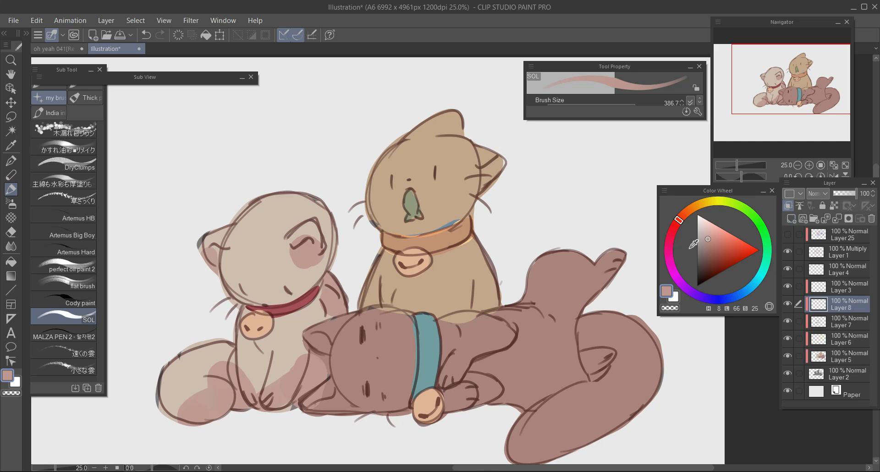
left_click(704, 245)
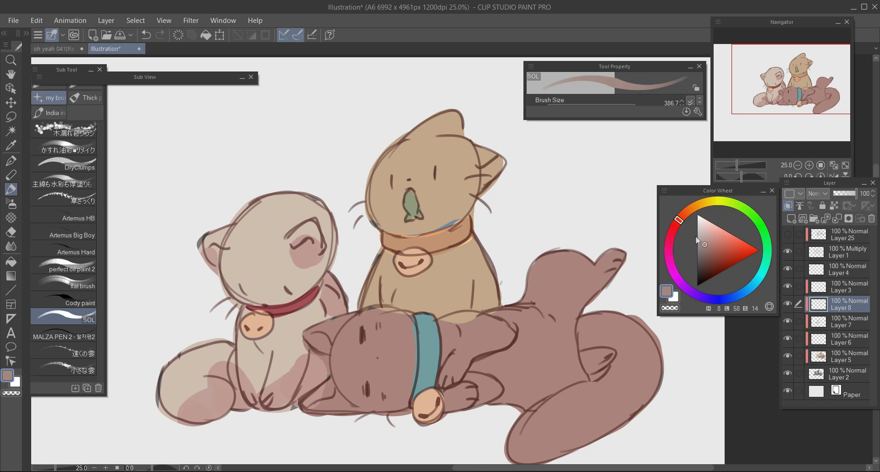
left_click_drag(675, 229, 674, 230)
left_click_drag(229, 399, 231, 395)
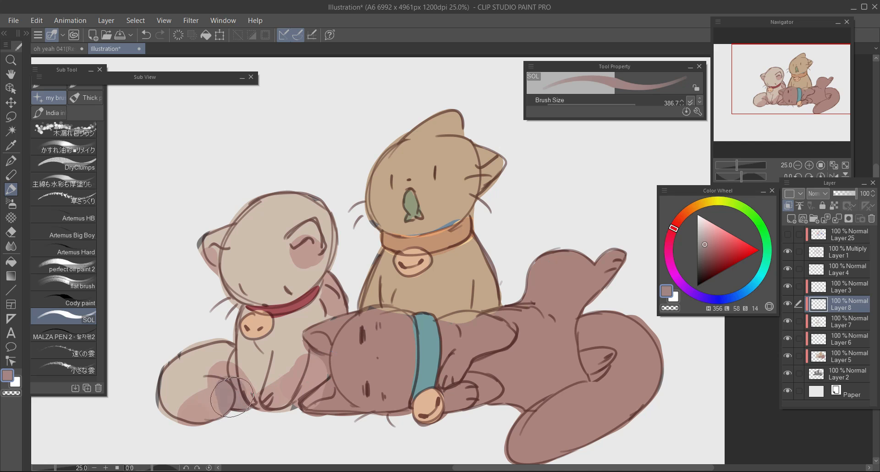
left_click_drag(302, 382, 311, 374)
left_click_drag(337, 302, 338, 282)
left_click(308, 248)
left_click_drag(308, 247, 305, 251)
left_click_drag(209, 255, 211, 258)
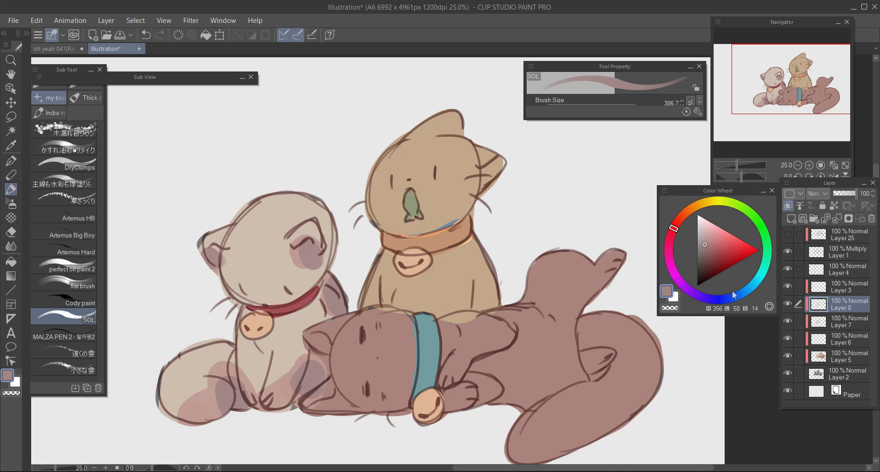
Step: Shade the beige cat's red collar with the SOL brush using hue 348, luminosity 41, saturation 31
left_click_drag(669, 238, 705, 238)
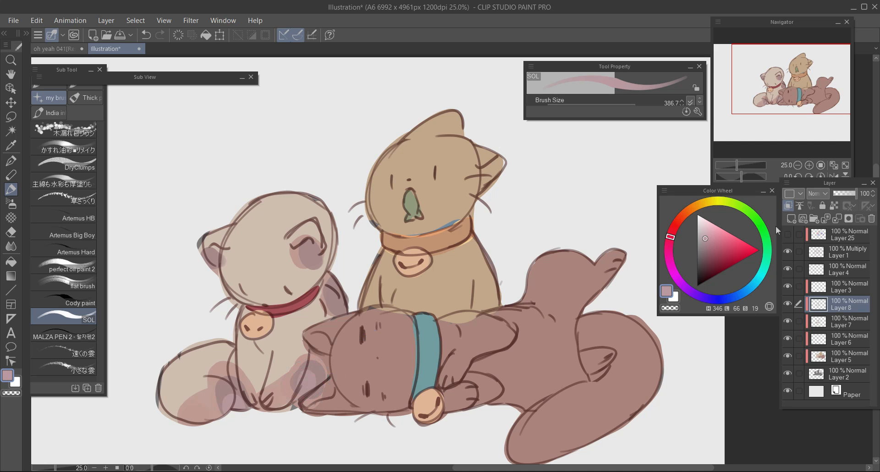
left_click_drag(812, 110, 816, 95)
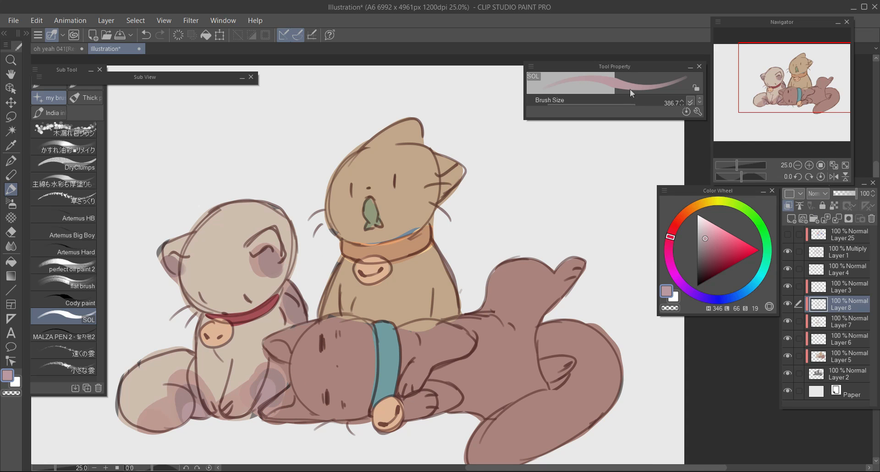
left_click(257, 313, "alt")
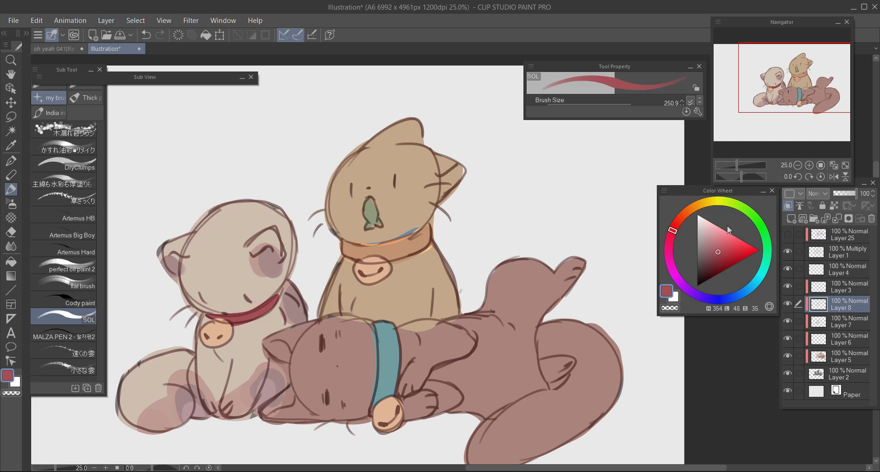
left_click(713, 256)
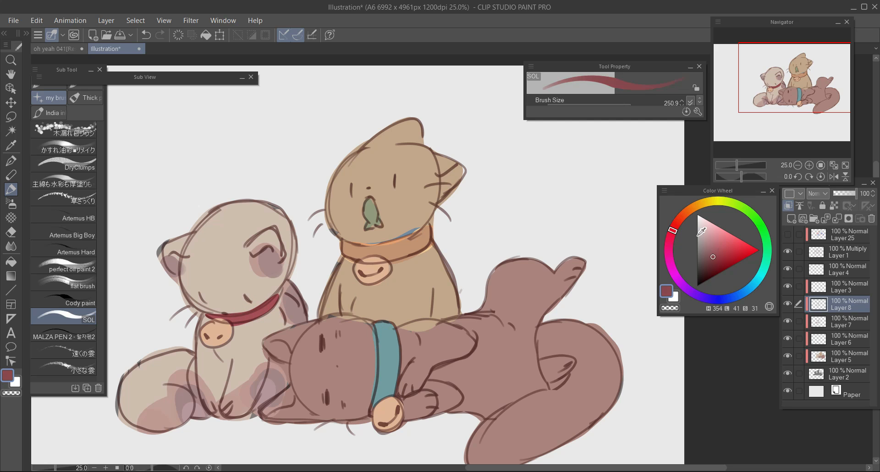
left_click(671, 238)
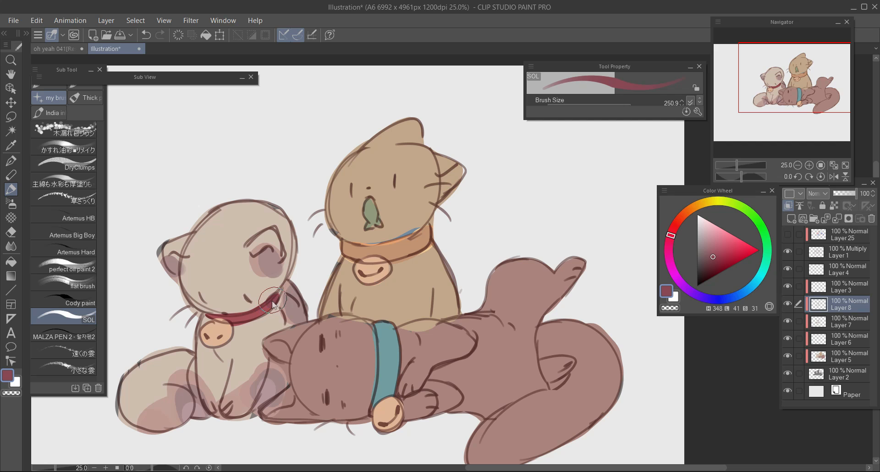
left_click_drag(208, 319, 250, 315)
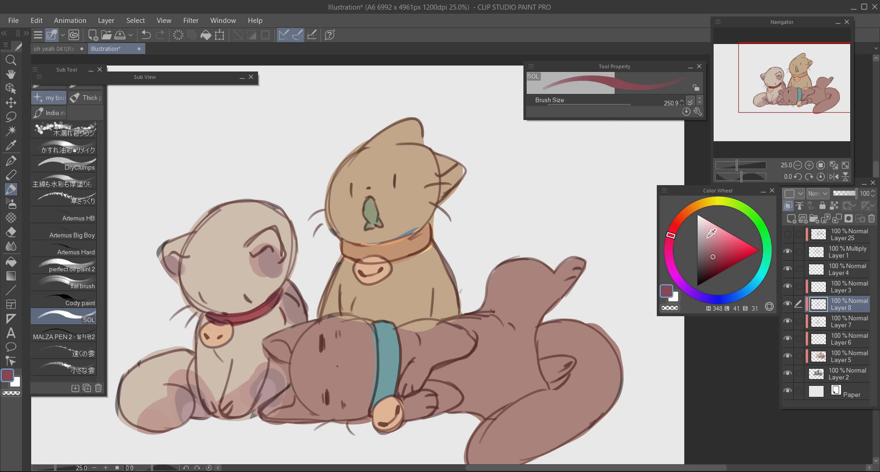
Step: Paint a first layer of warm brown shadow on the tan cat's body sides, side ear and top ear tip
left_click_drag(823, 82, 809, 90)
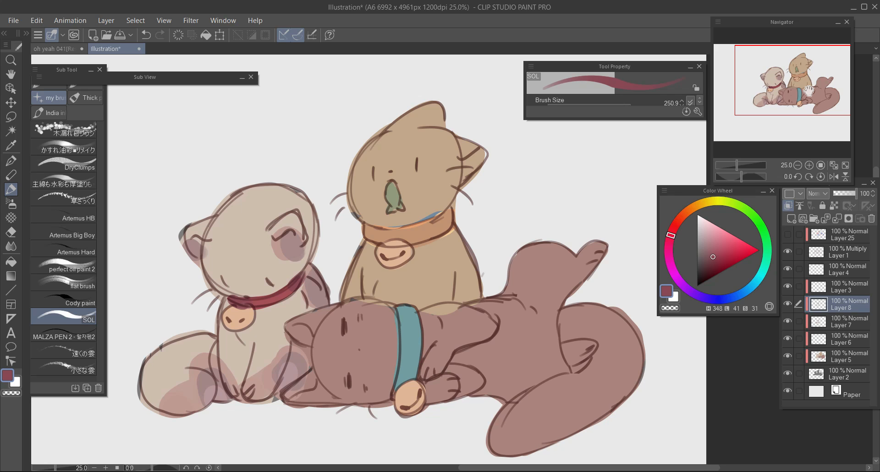
mouse_move(669, 234)
left_mouse_down()
mouse_move(664, 244)
mouse_move(699, 204)
left_mouse_up()
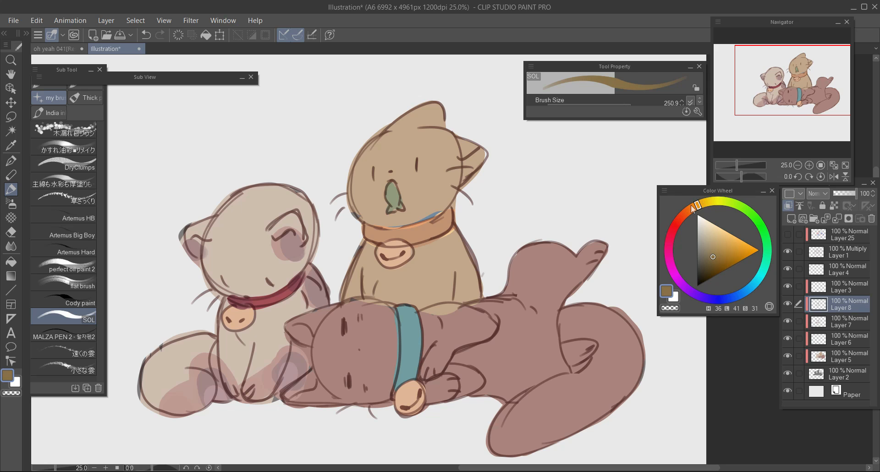
left_click_drag(692, 207, 672, 231)
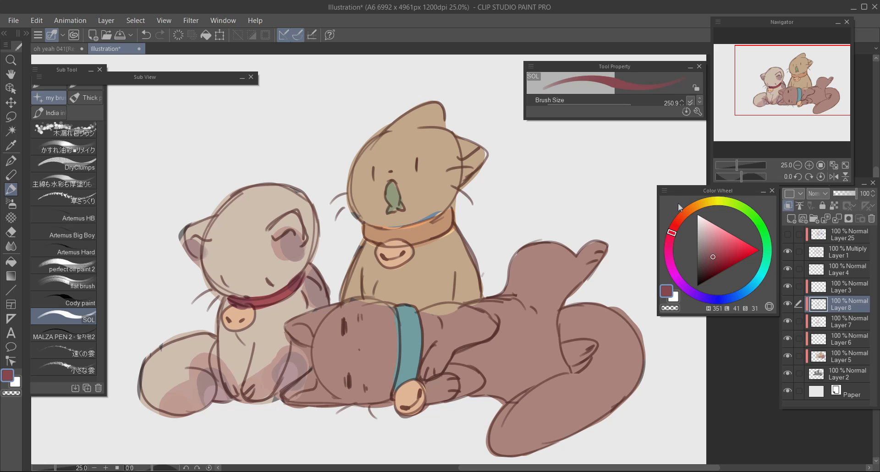
left_click(692, 207)
left_click(710, 250)
left_click(683, 214)
left_click_drag(359, 262, 360, 285)
left_click_drag(466, 294, 472, 298)
left_click_drag(467, 175, 479, 161)
left_click_drag(441, 112, 443, 116)
Step: Deepen the tan cat's body-side and ear shadows with a darker, redder brown
left_click(708, 242)
left_click(679, 219)
left_click(707, 246)
left_click_drag(359, 266, 358, 286)
left_click_drag(466, 294, 474, 291)
left_click_drag(438, 114, 435, 120)
Step: Shade the lying cat's head, belly, legs and tail with a darker muted red
left_click_drag(792, 85, 794, 87)
left_click(711, 247)
left_click(675, 224)
left_click_drag(298, 392, 367, 369)
left_click_drag(451, 358, 497, 367)
left_click_drag(534, 360, 575, 335)
left_click_drag(526, 291, 541, 279)
left_click_drag(494, 426, 610, 390)
Step: Deepen the lying cat's face, paw, leg and tail shadows with purplish red, hue 346, luminosity 46, saturation 19
left_click(671, 236)
left_click(707, 253)
left_click_drag(359, 385, 369, 376)
left_click_drag(441, 353, 477, 378)
left_click_drag(545, 286, 568, 344)
left_click_drag(605, 389, 509, 423)
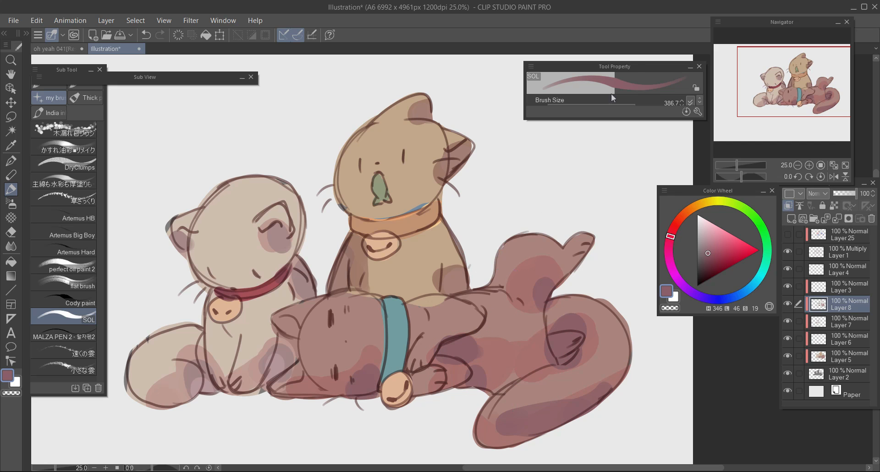
Step: Reduce the brush size to 250.9 and shade the lower part of all three bells in reddish tones
left_click(630, 105)
left_click(678, 220)
left_click(717, 242)
left_click_drag(368, 245, 387, 252)
left_click_drag(213, 314, 231, 316)
left_click_drag(384, 404, 407, 399)
Step: Deepen the shadows on the tan and beige cats' bells with hue 357, luminosity 52, saturation 29
left_click(715, 248)
left_click(674, 226)
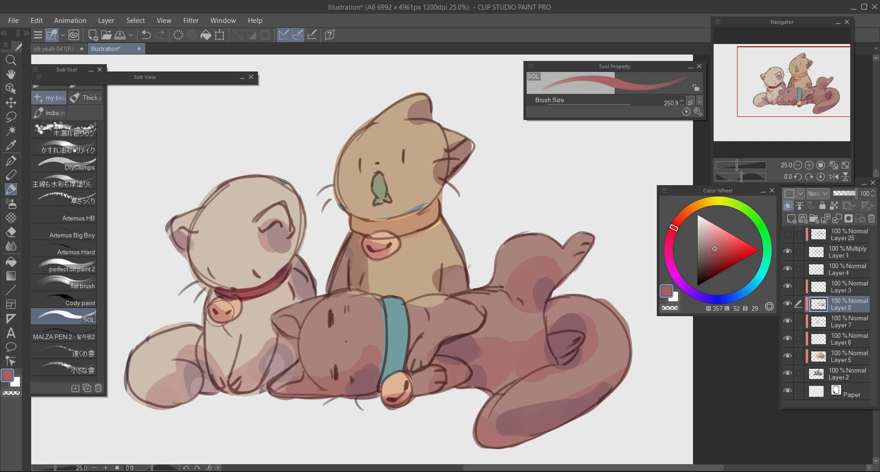
left_click_drag(370, 247, 379, 255)
left_click_drag(215, 315, 223, 317)
Step: Shade both ends of the tan cat's orange collar with hue 10, luminosity 55, saturation 33, and compare the shading layer on and off
left_click(687, 211)
left_click(680, 219)
left_click_drag(438, 204, 436, 215)
left_click_drag(342, 224, 355, 225)
left_click_drag(401, 361, 406, 372)
left_click(146, 35)
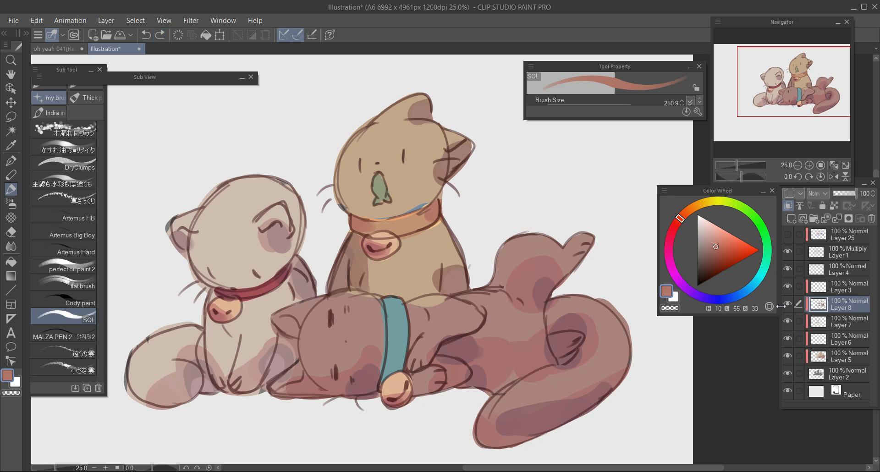
left_click(788, 303)
left_click(788, 303)
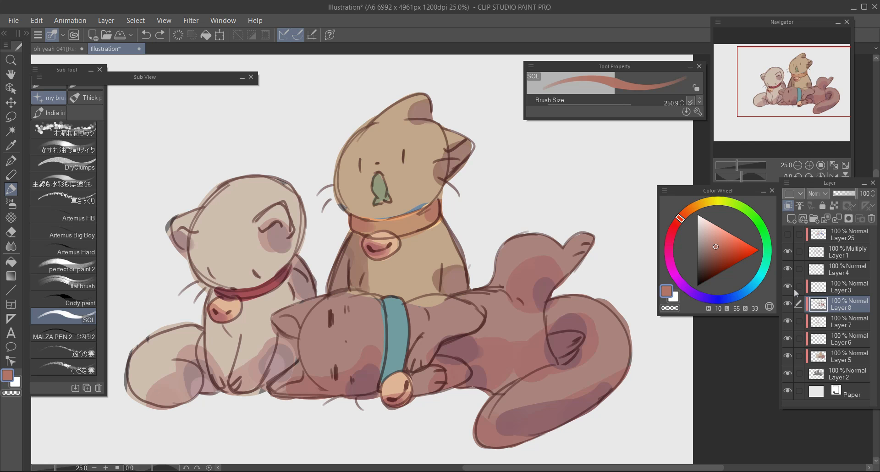
Step: On a new layer, paint green reflected light on the tan cat's lower body and neck with hue 155, luminosity 48, saturation 21
left_click(790, 219)
mouse_move(690, 210)
left_mouse_down()
mouse_move(679, 220)
mouse_move(750, 293)
mouse_move(766, 259)
left_mouse_up()
left_click(712, 253)
left_click_drag(708, 253, 711, 249)
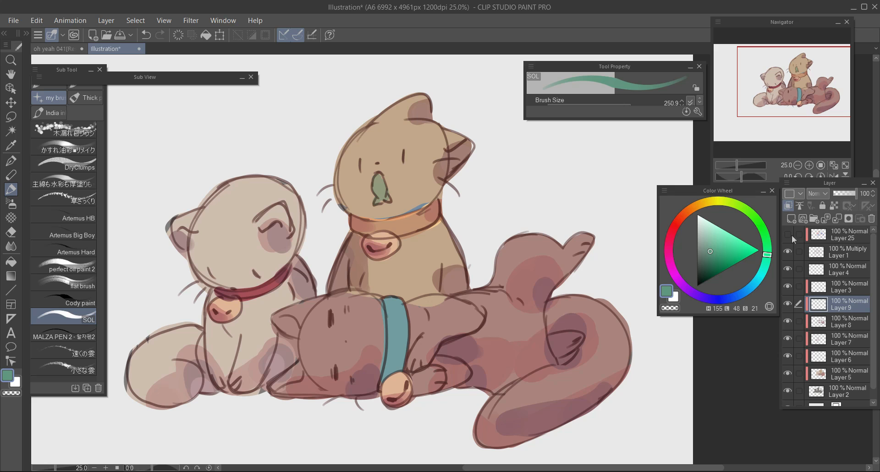
mouse_move(329, 280)
left_mouse_down()
mouse_move(337, 290)
mouse_move(331, 284)
left_mouse_up()
left_click_drag(436, 202, 437, 209)
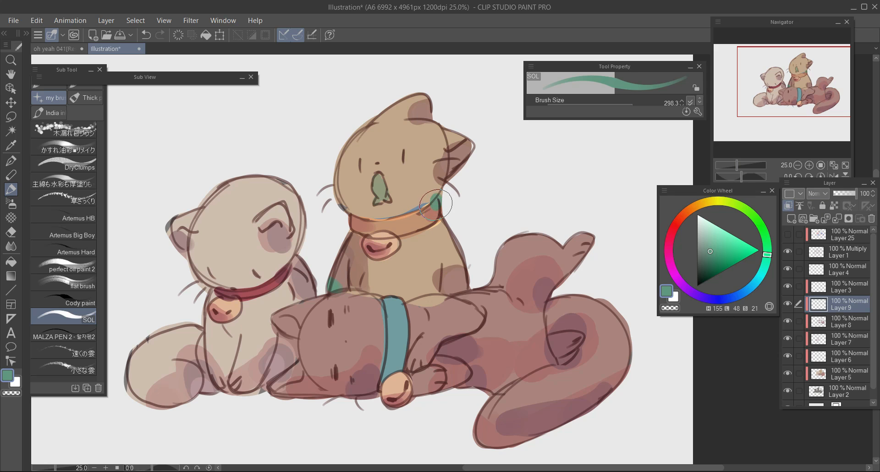
Step: Add green reflected light to the beige cat's body, the lying cat's paws and the teal collar, and lower the layer opacity to 72%
left_click_drag(207, 377, 210, 387)
left_click_drag(301, 263, 298, 268)
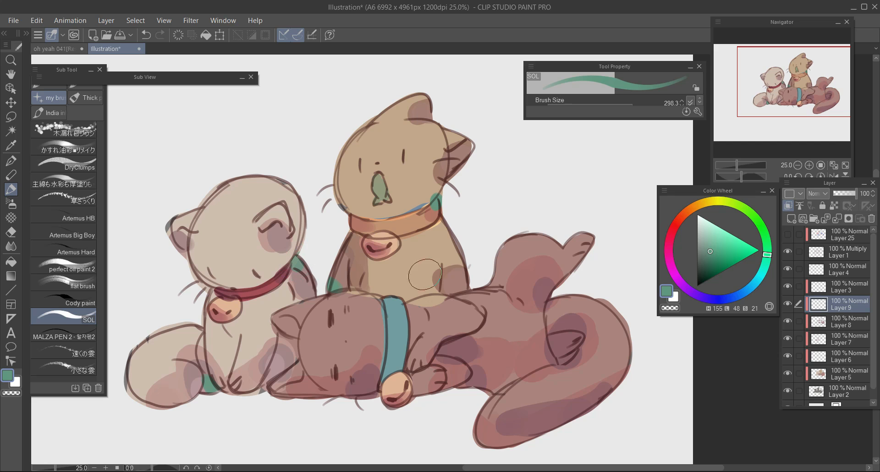
left_click_drag(441, 351, 444, 345)
left_click_drag(555, 356, 571, 347)
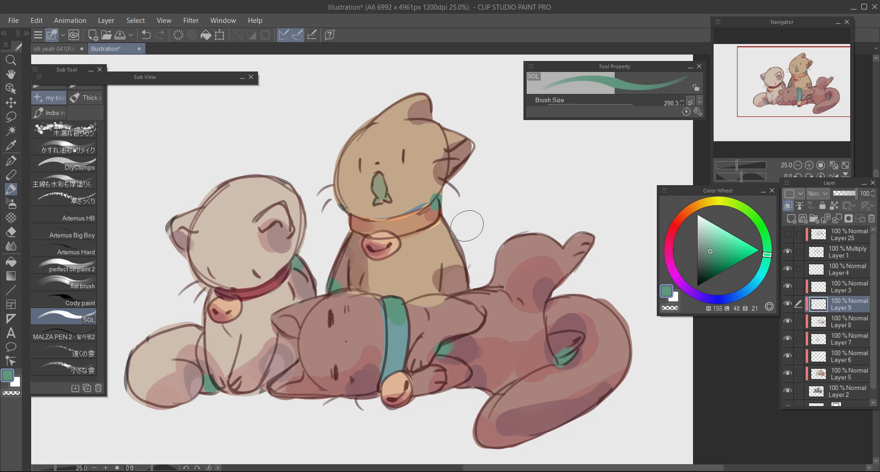
left_click(845, 193)
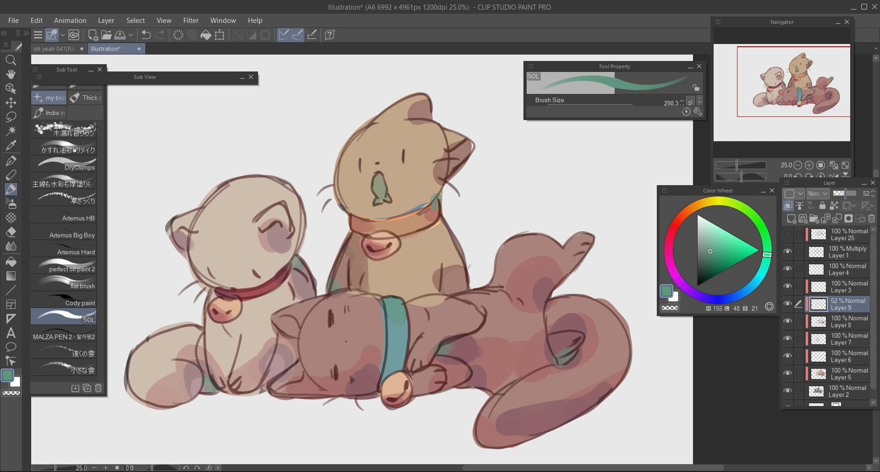
Step: On a new layer, paint pink highlights on the beige and tan cats' heads and the beige cat's tail with hue 2, luminosity 90, saturation 100
left_click(791, 219)
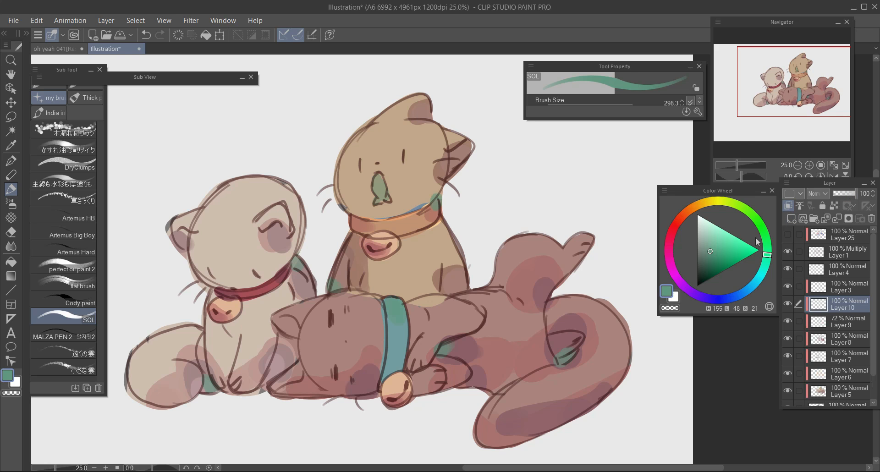
left_click(676, 224)
left_click_drag(726, 231, 709, 220)
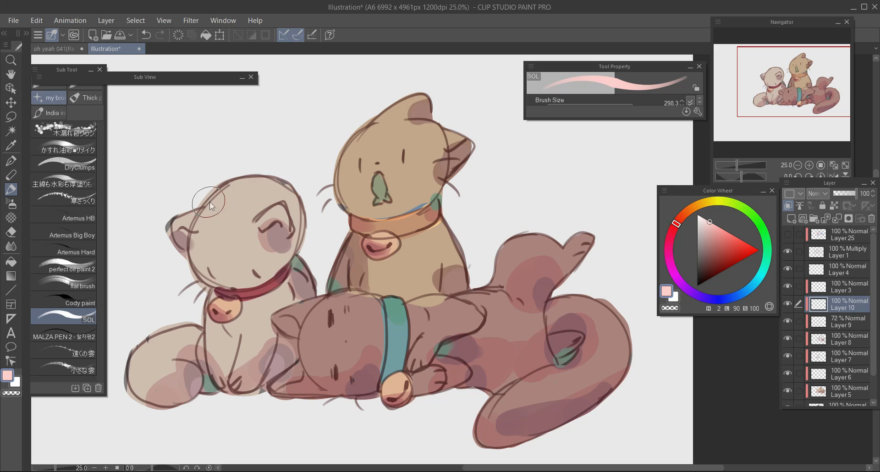
left_click_drag(209, 202, 180, 225)
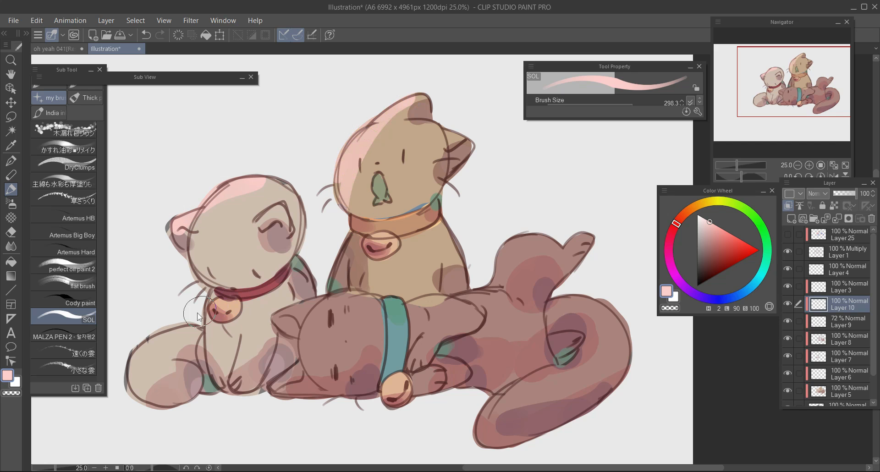
left_click_drag(199, 317, 137, 360)
Step: Repaint the highlights in peach with hue 18, luminosity 88, saturation 100, extend them to the lying cat's head, and set the layer opacity to 74%
left_click(690, 216)
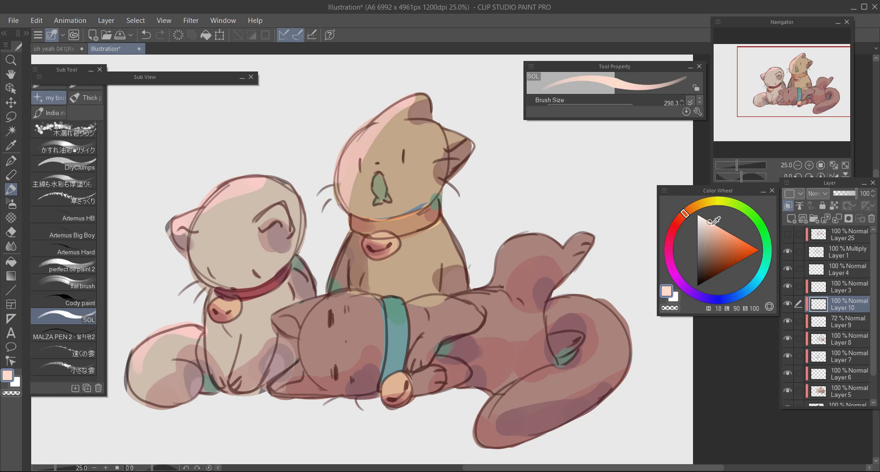
mouse_move(343, 194)
left_mouse_down()
mouse_move(377, 113)
mouse_move(341, 216)
left_mouse_up()
mouse_move(181, 232)
left_mouse_down()
mouse_move(260, 185)
mouse_move(211, 205)
left_mouse_up()
left_click_drag(193, 327, 140, 362)
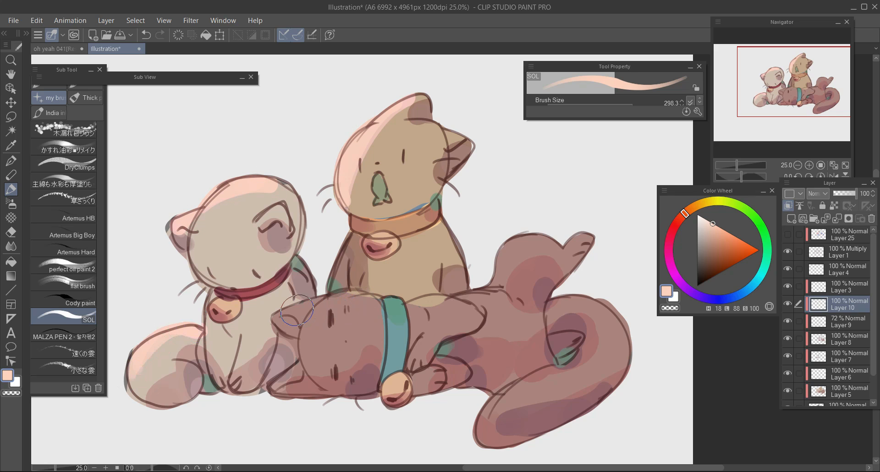
left_click_drag(297, 310, 375, 290)
left_click_drag(670, 235, 703, 202)
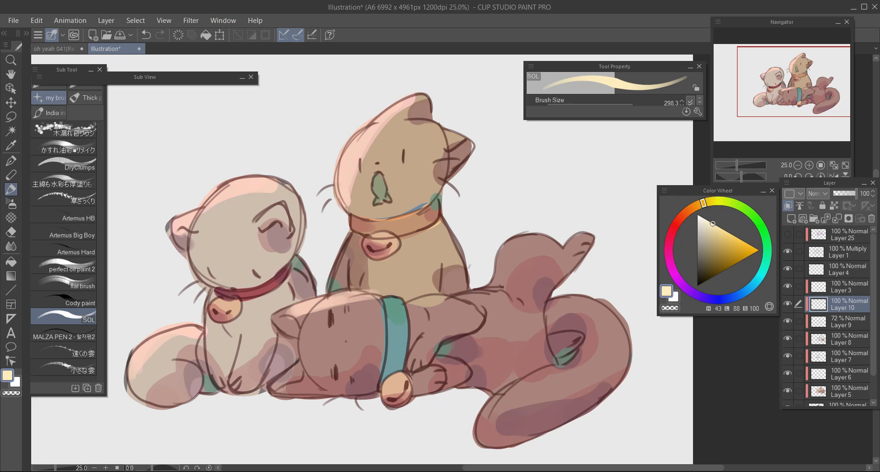
left_click_drag(854, 194, 849, 193)
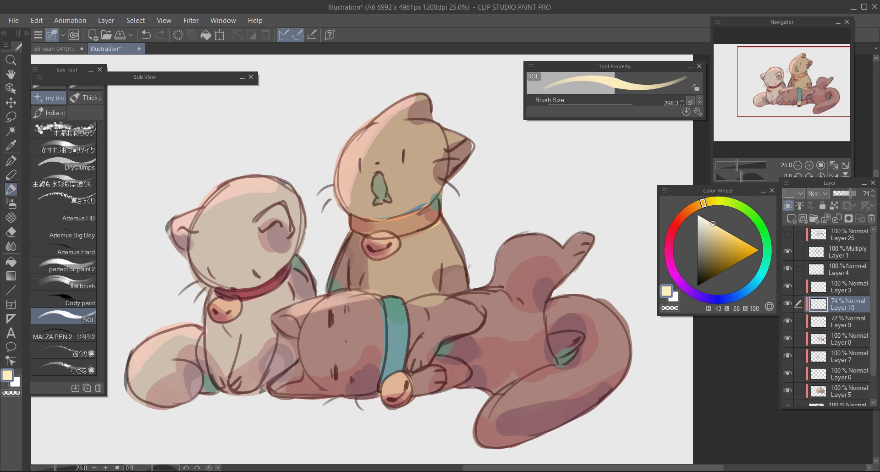